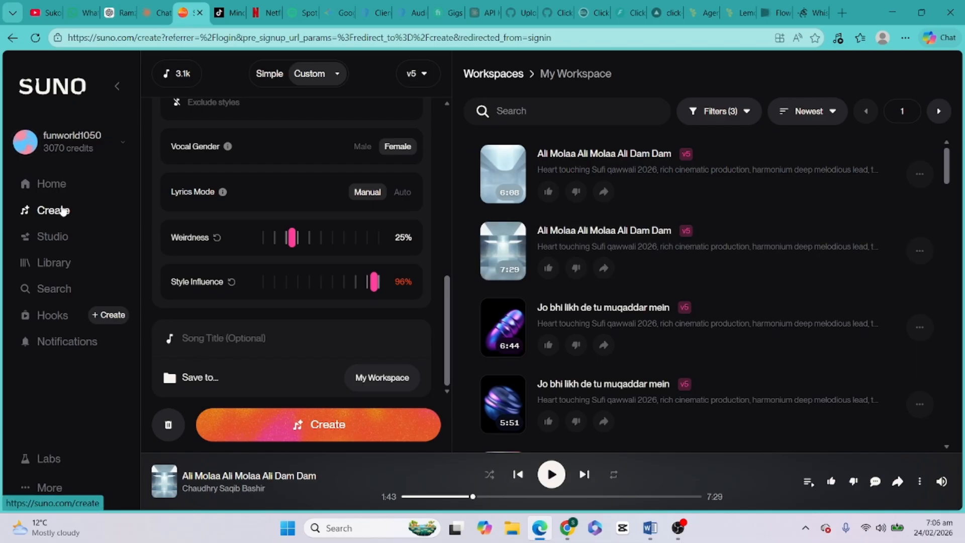
Review the available model versions from v5 down to v2, leaving v5 selected.
{"action": "scroll", "coordinate": [208, 203], "scroll_direction": "up", "scroll_amount": 10}
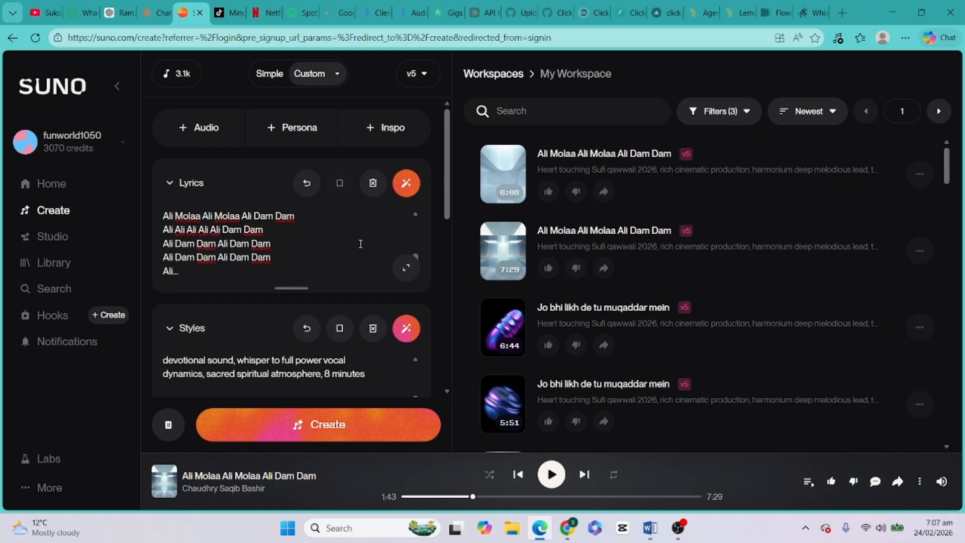
{"action": "left_click", "coordinate": [413, 80]}
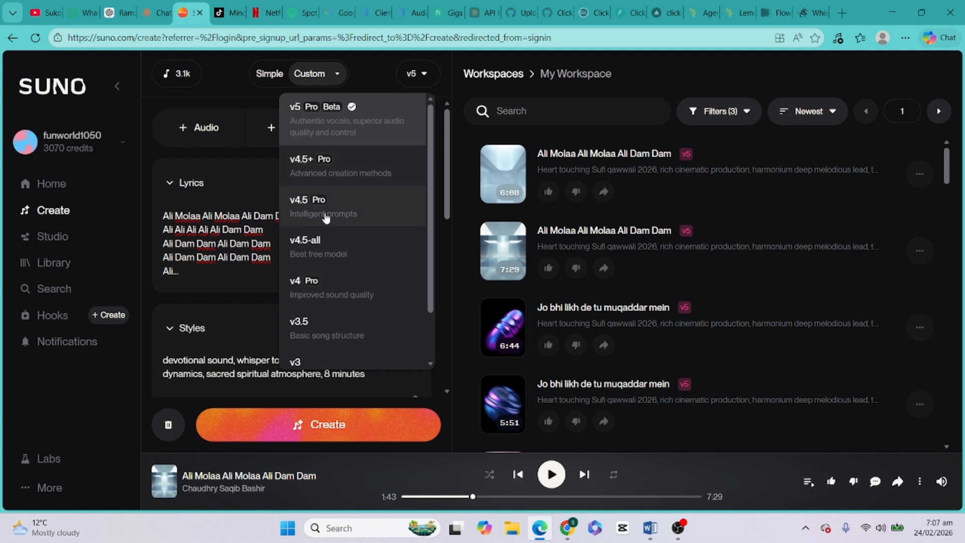
{"action": "scroll", "coordinate": [327, 229], "scroll_direction": "down", "scroll_amount": 1}
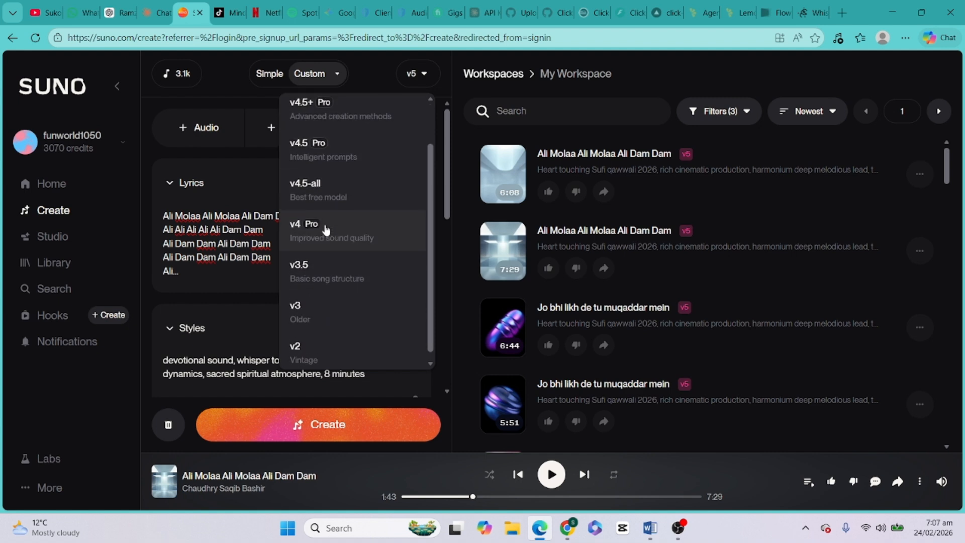
{"action": "scroll", "coordinate": [327, 229], "scroll_direction": "up", "scroll_amount": 1}
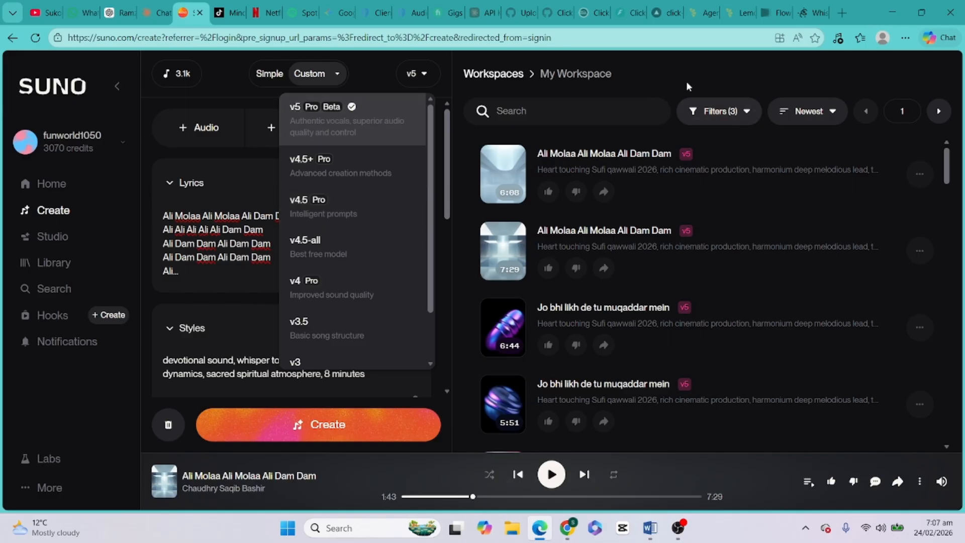
{"action": "left_click", "coordinate": [665, 78]}
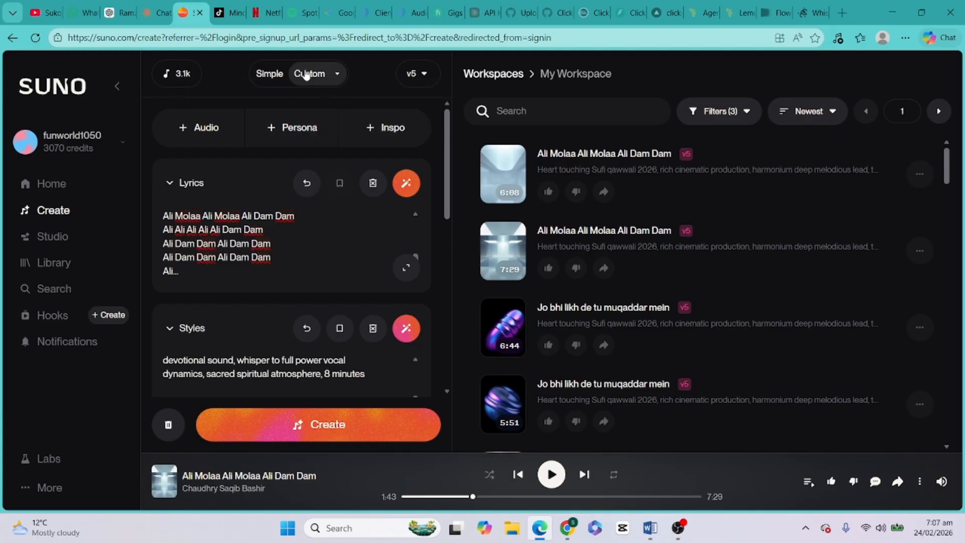
Switch to Simple mode, look through its song description and inspiration options, and return to Custom mode.
{"action": "left_click", "coordinate": [269, 76]}
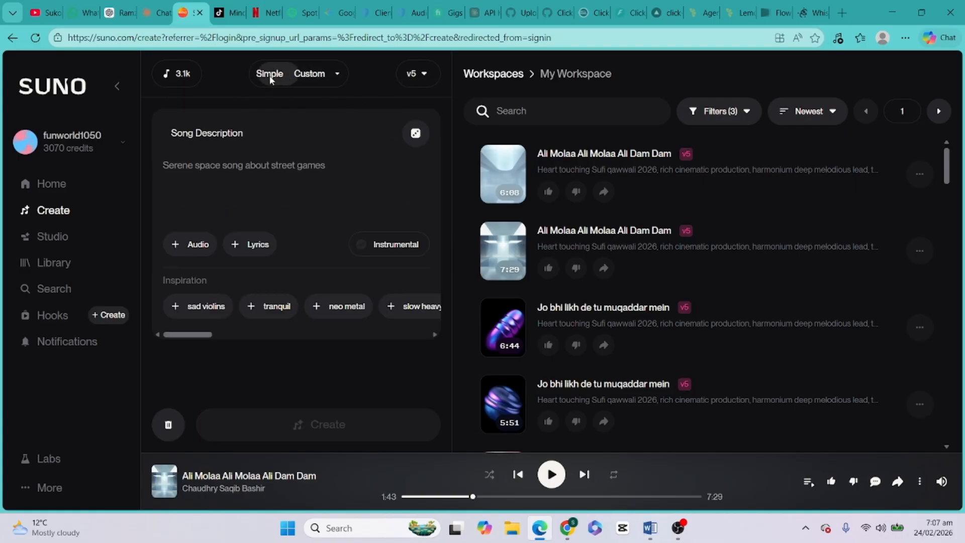
{"action": "left_click", "coordinate": [308, 78]}
{"action": "left_click", "coordinate": [267, 75]}
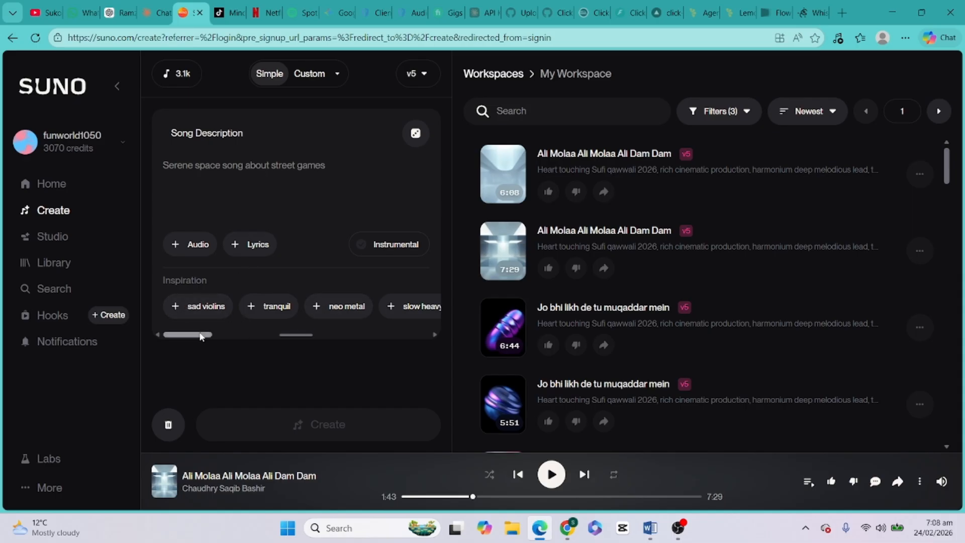
{"action": "left_click_drag", "start_coordinate": [201, 336], "coordinate": [266, 340]}
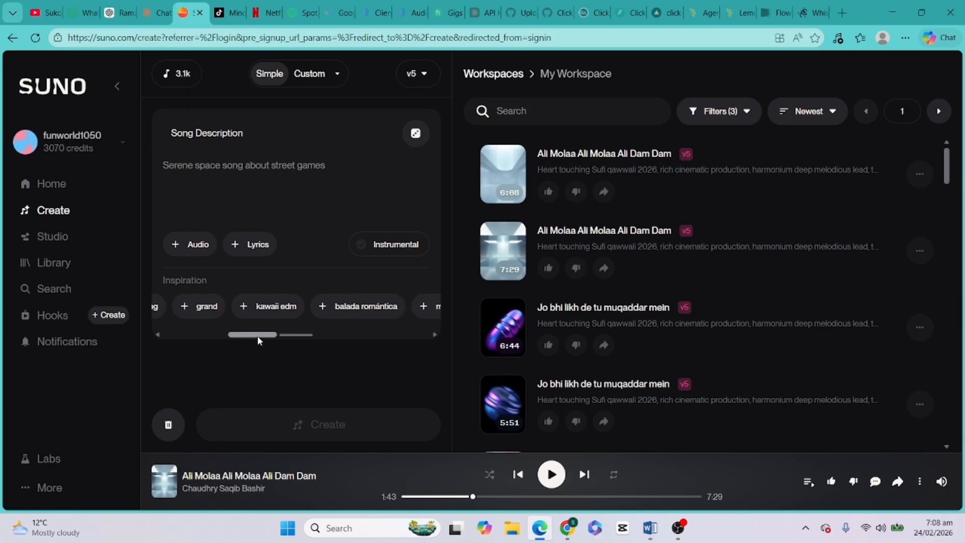
{"action": "left_click_drag", "start_coordinate": [244, 337], "coordinate": [190, 340]}
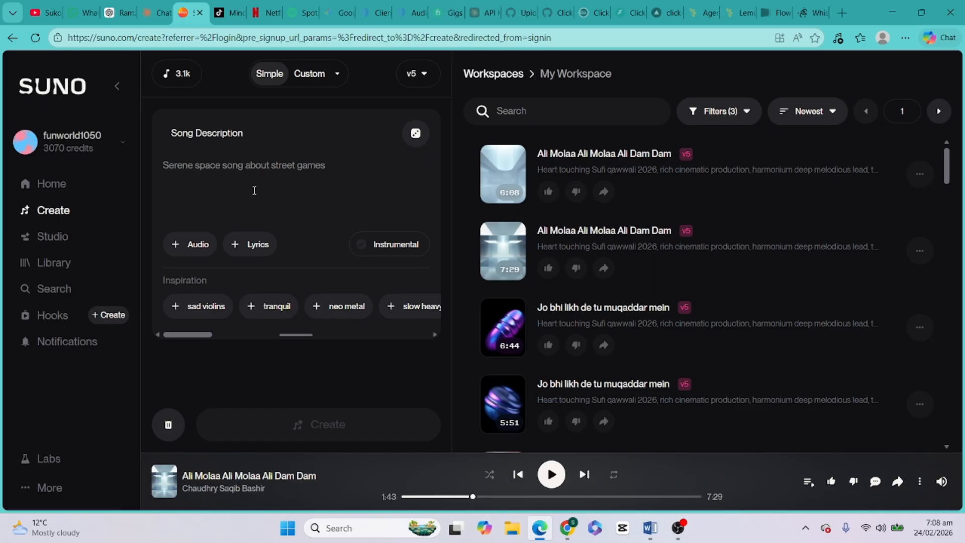
{"action": "left_click", "coordinate": [309, 83]}
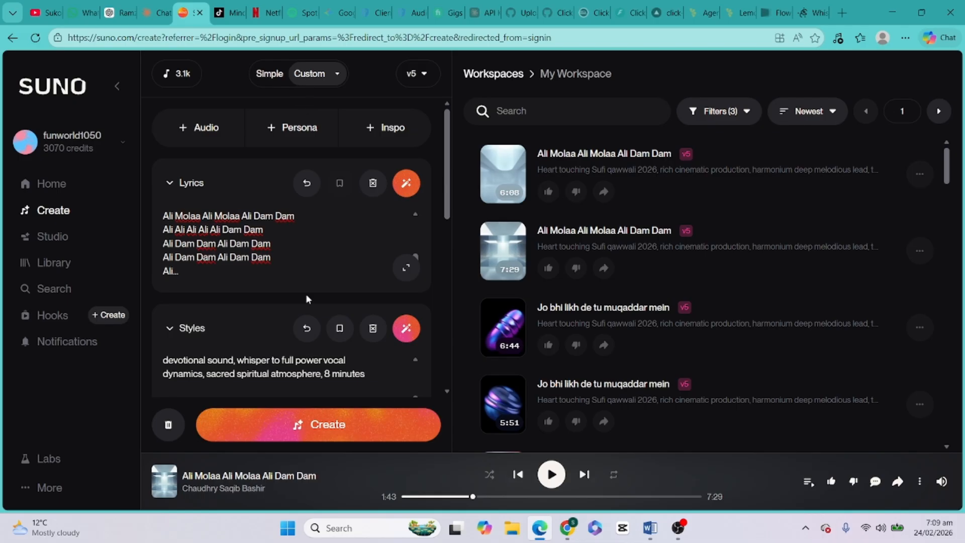
Expand the Lyrics editor, read the full song lyrics through to the end, and collapse the editor again.
{"action": "scroll", "coordinate": [305, 299], "scroll_direction": "down", "scroll_amount": 4}
{"action": "scroll", "coordinate": [307, 295], "scroll_direction": "up", "scroll_amount": 4}
{"action": "scroll", "coordinate": [286, 244], "scroll_direction": "down", "scroll_amount": 15}
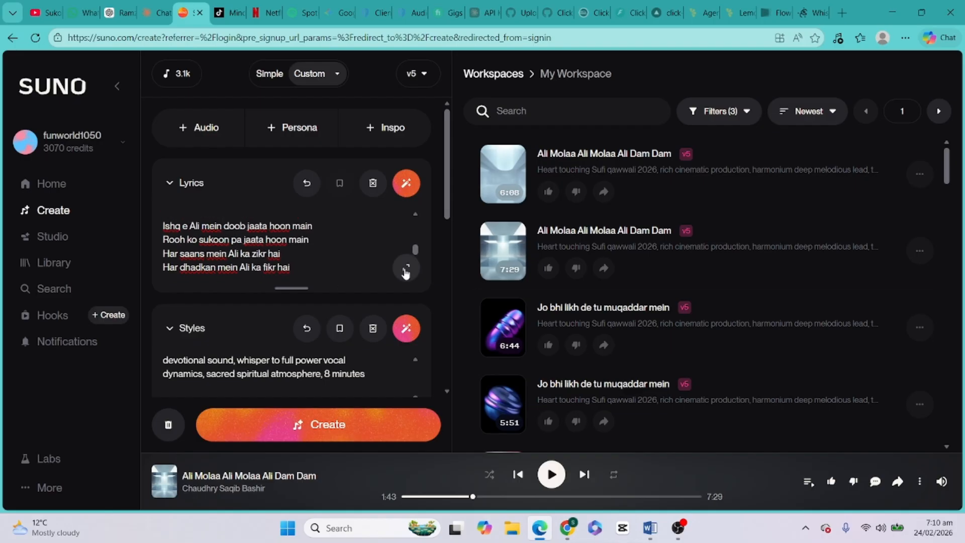
{"action": "left_click", "coordinate": [406, 271]}
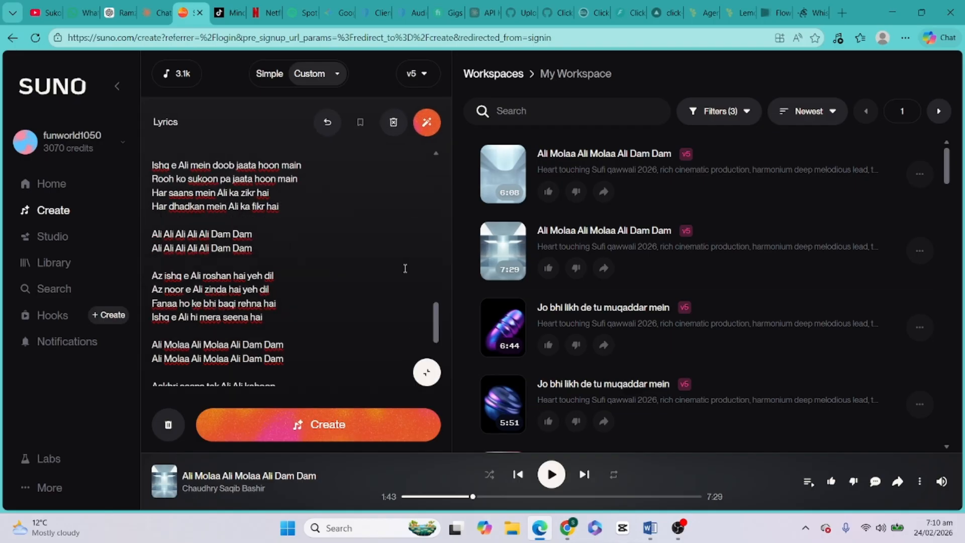
{"action": "left_click", "coordinate": [423, 377]}
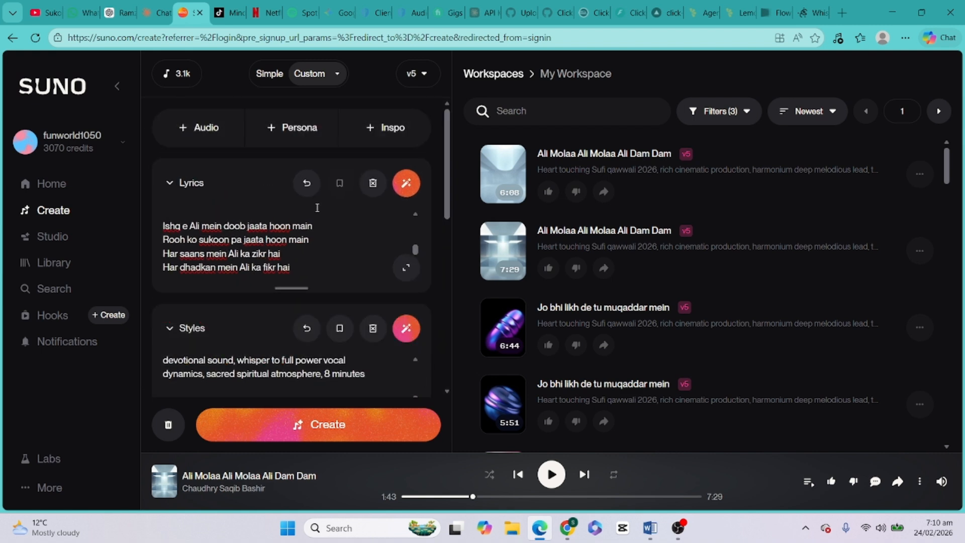
{"action": "left_click", "coordinate": [406, 267]}
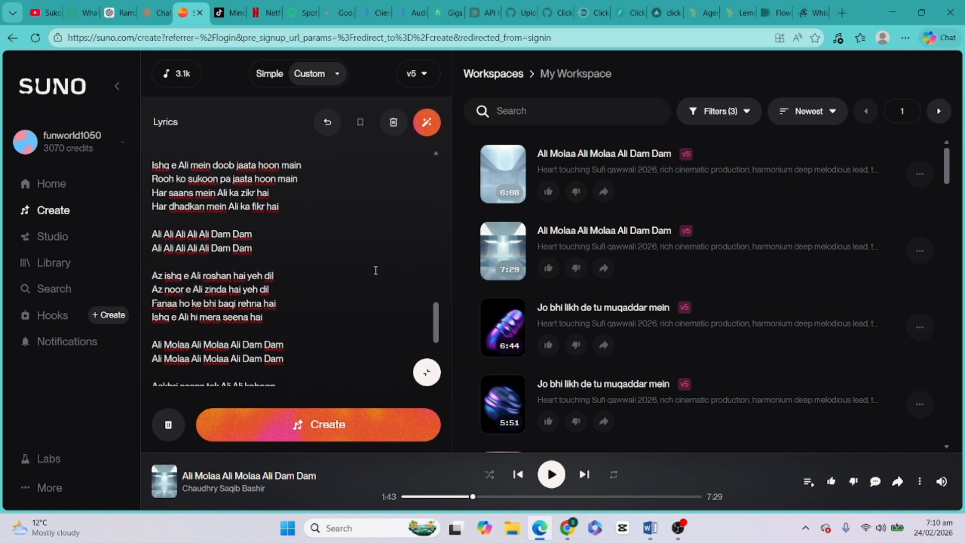
{"action": "scroll", "coordinate": [302, 219], "scroll_direction": "down", "scroll_amount": 4}
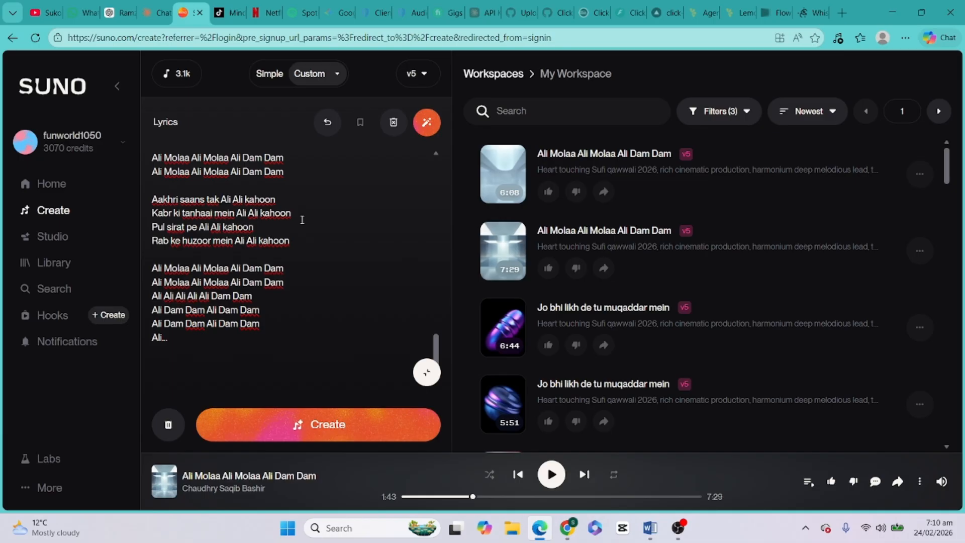
{"action": "scroll", "coordinate": [302, 220], "scroll_direction": "up", "scroll_amount": 10}
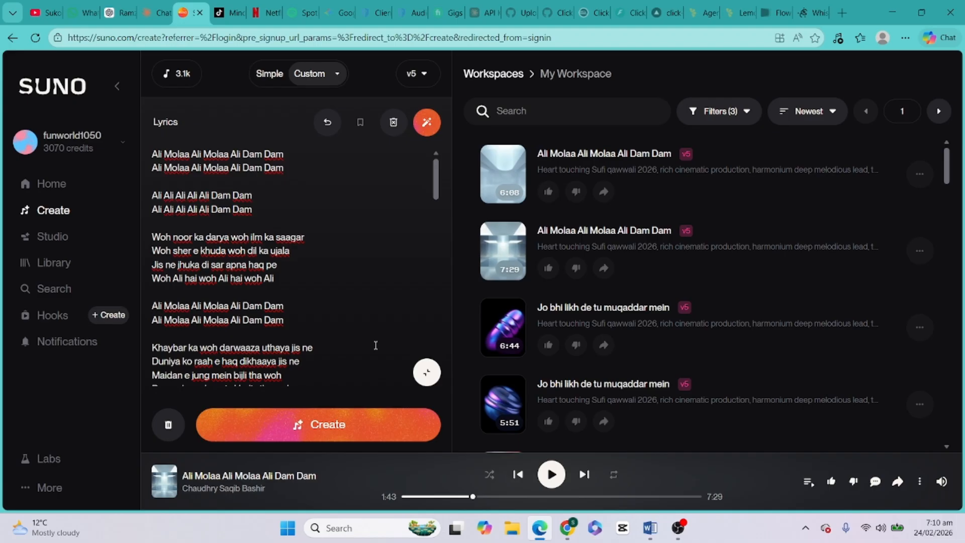
{"action": "left_click", "coordinate": [427, 372]}
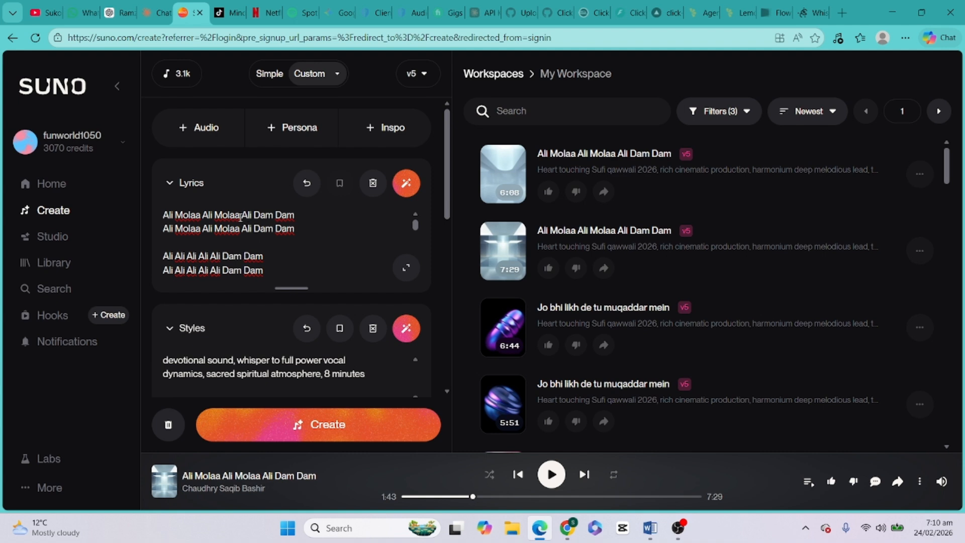
Add the suggested styles "sad violins" and "tranquil" to the Styles prompt and look through the remaining suggestions.
{"action": "scroll", "coordinate": [338, 314], "scroll_direction": "down", "scroll_amount": 4}
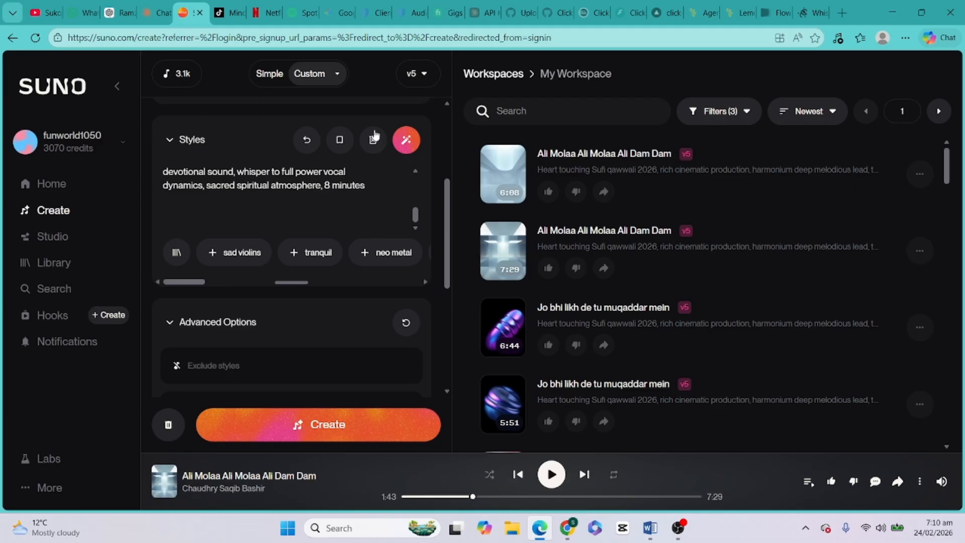
{"action": "left_click", "coordinate": [229, 255]}
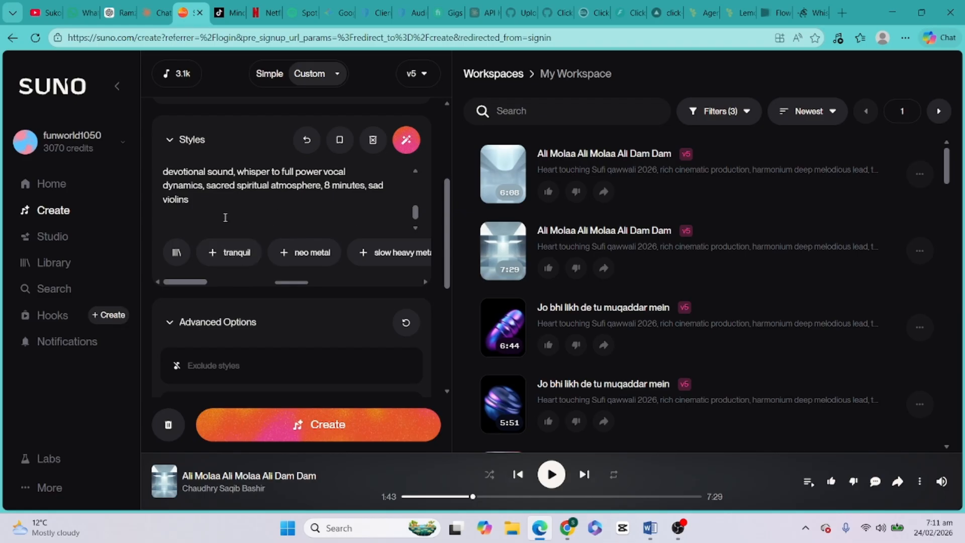
{"action": "left_click", "coordinate": [232, 256]}
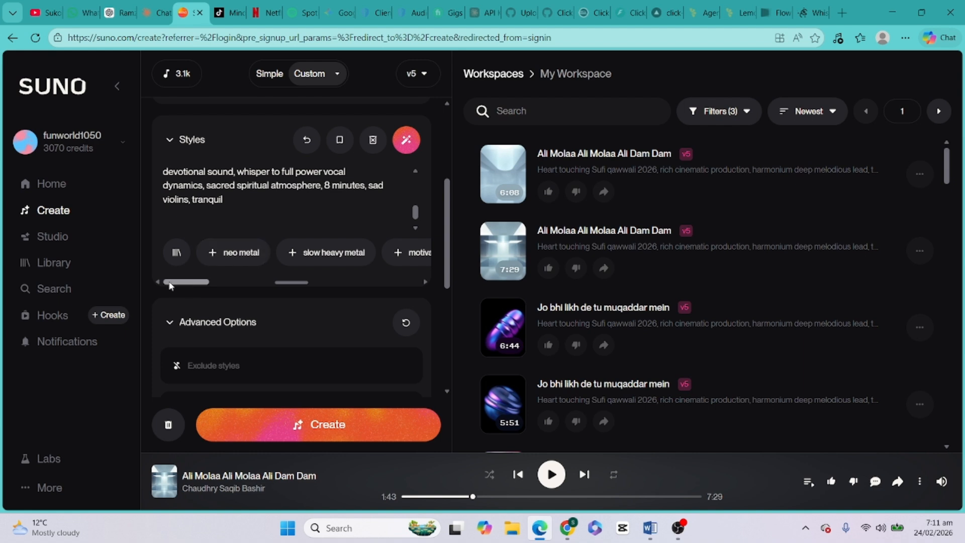
{"action": "left_click_drag", "start_coordinate": [183, 289], "coordinate": [192, 289]}
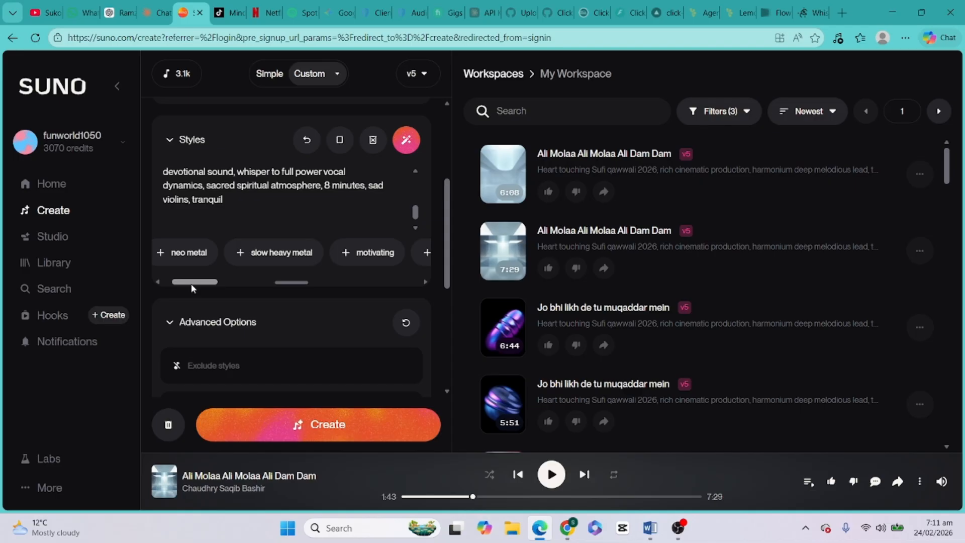
{"action": "left_click_drag", "start_coordinate": [191, 283], "coordinate": [204, 283]}
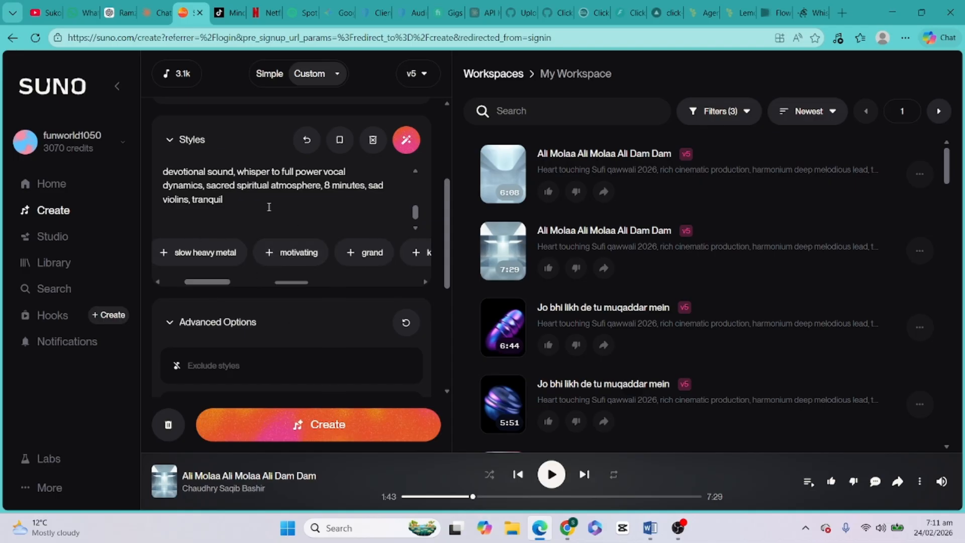
Examine the complete Styles prompt for the Sufi qawwali alongside the opening verses of the lyrics.
{"action": "scroll", "coordinate": [254, 203], "scroll_direction": "up", "scroll_amount": 5}
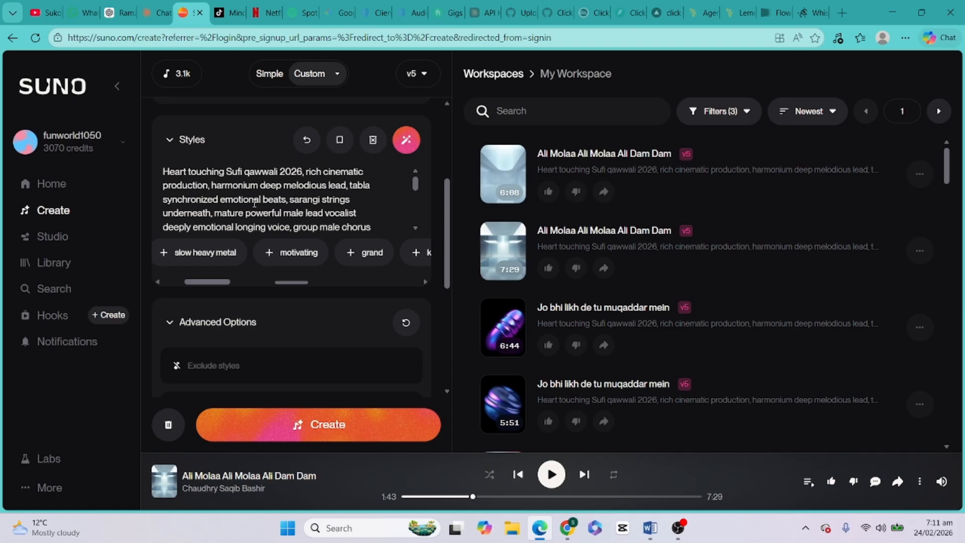
{"action": "scroll", "coordinate": [291, 259], "scroll_direction": "up", "scroll_amount": 3}
{"action": "scroll", "coordinate": [296, 317], "scroll_direction": "down", "scroll_amount": 3}
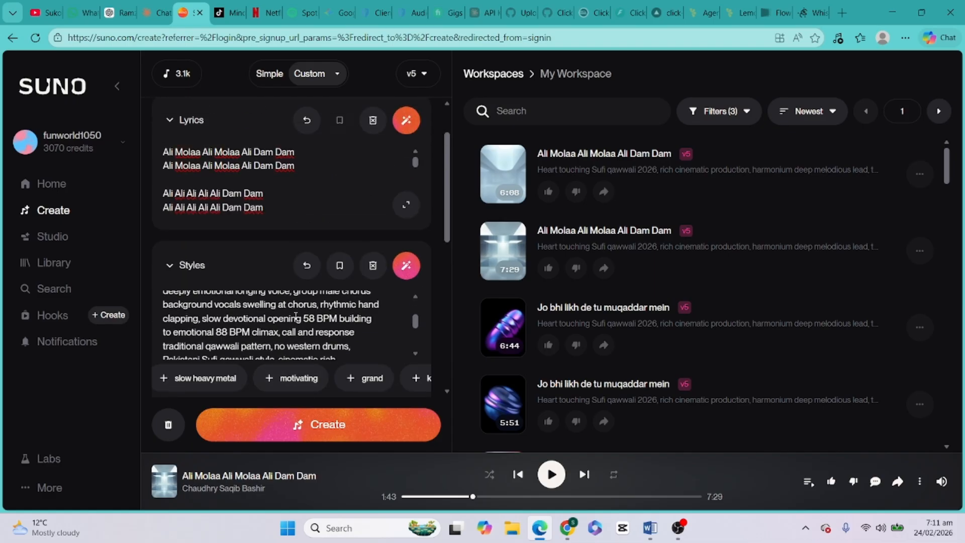
{"action": "scroll", "coordinate": [296, 317], "scroll_direction": "up", "scroll_amount": 3}
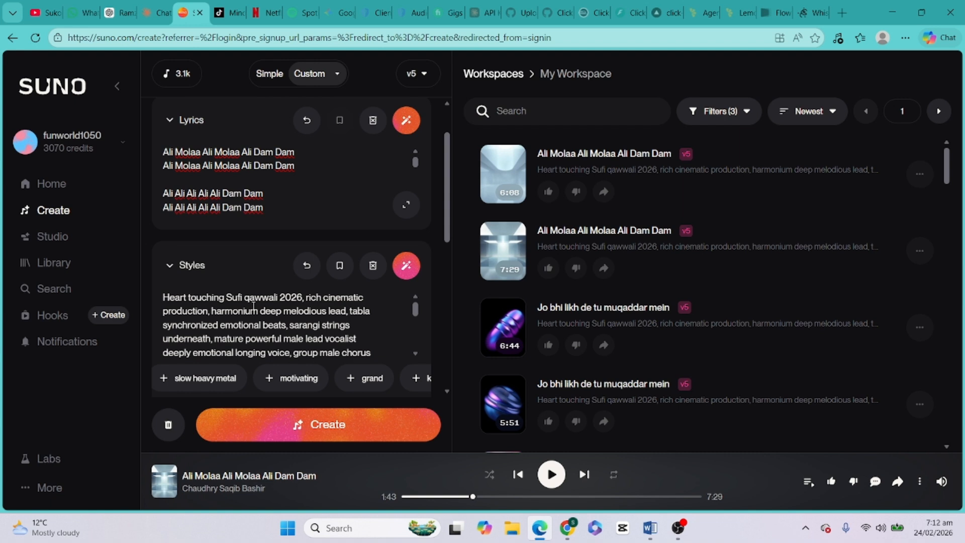
{"action": "scroll", "coordinate": [253, 305], "scroll_direction": "down", "scroll_amount": 5}
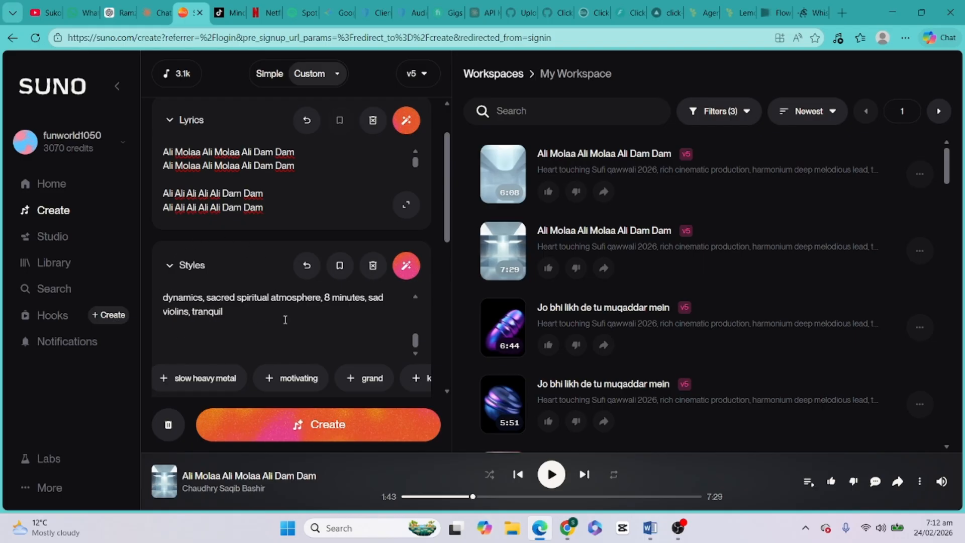
{"action": "scroll", "coordinate": [342, 312], "scroll_direction": "up", "scroll_amount": 5}
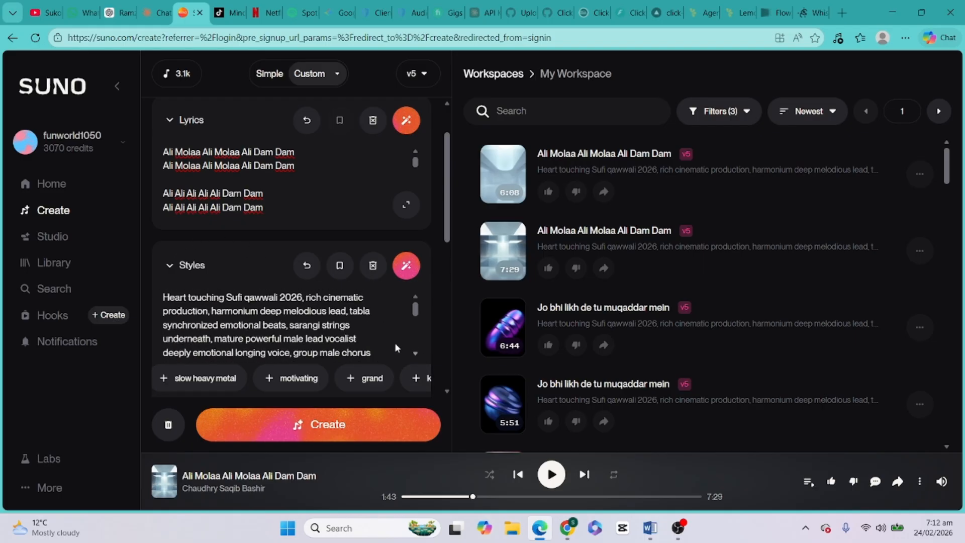
{"action": "scroll", "coordinate": [332, 323], "scroll_direction": "down", "scroll_amount": 5}
{"action": "scroll", "coordinate": [313, 338], "scroll_direction": "up", "scroll_amount": 2}
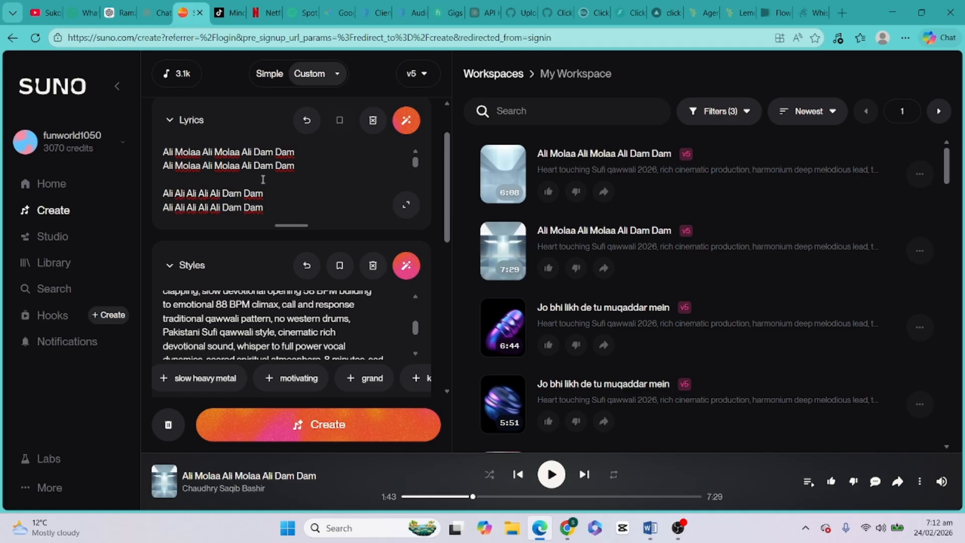
{"action": "scroll", "coordinate": [263, 180], "scroll_direction": "down", "scroll_amount": 3}
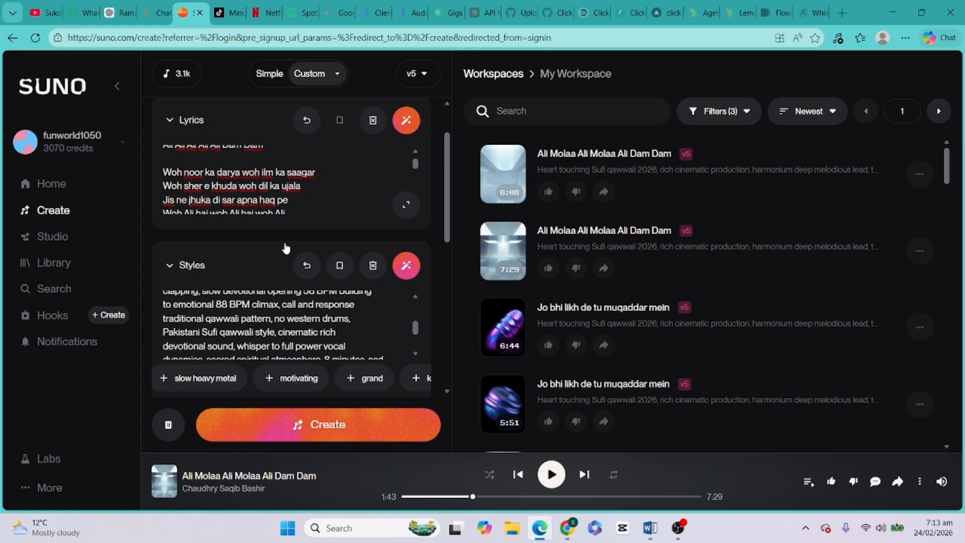
Switch to the ChatGPT conversation that supplies the SUNO AI Prompt Guide and look at its reply and message box.
{"action": "left_click", "coordinate": [119, 12]}
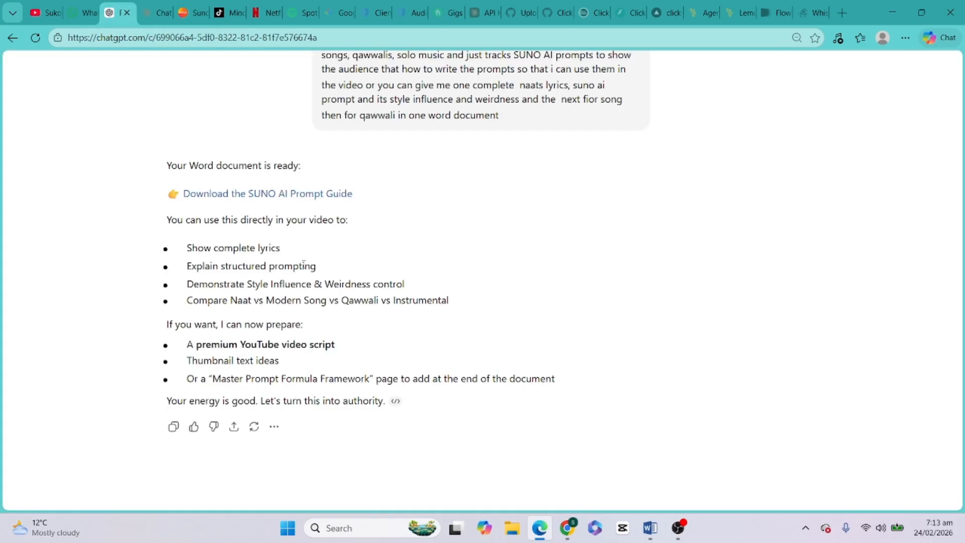
{"action": "scroll", "coordinate": [304, 265], "scroll_direction": "down", "scroll_amount": 1}
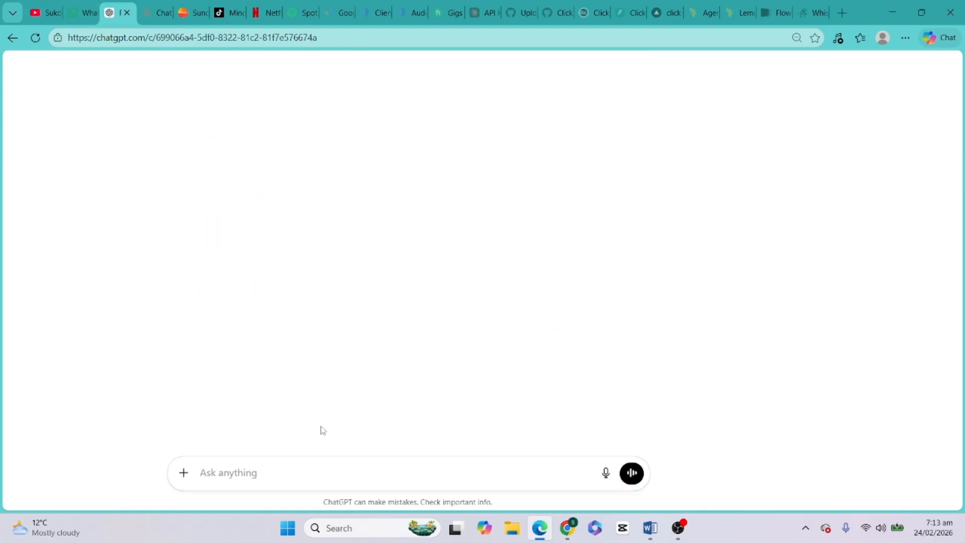
{"action": "left_click", "coordinate": [254, 480]}
{"action": "left_click", "coordinate": [631, 468]}
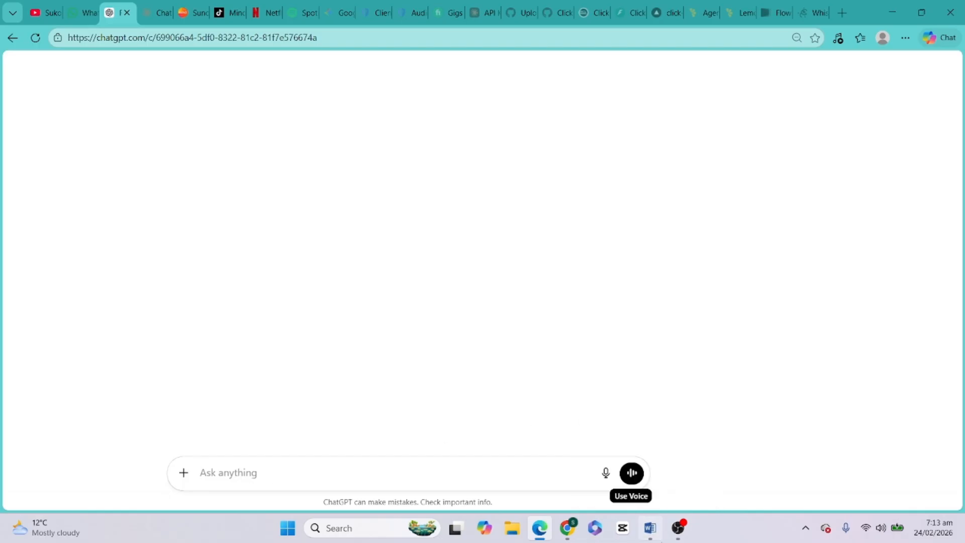
Switch to the SUNO_AI_Prompt_Guide document in Word and examine the naat example's lyrics, prompt, Style Influence and Weirdness values.
{"action": "scroll", "coordinate": [524, 313], "scroll_direction": "down", "scroll_amount": 3}
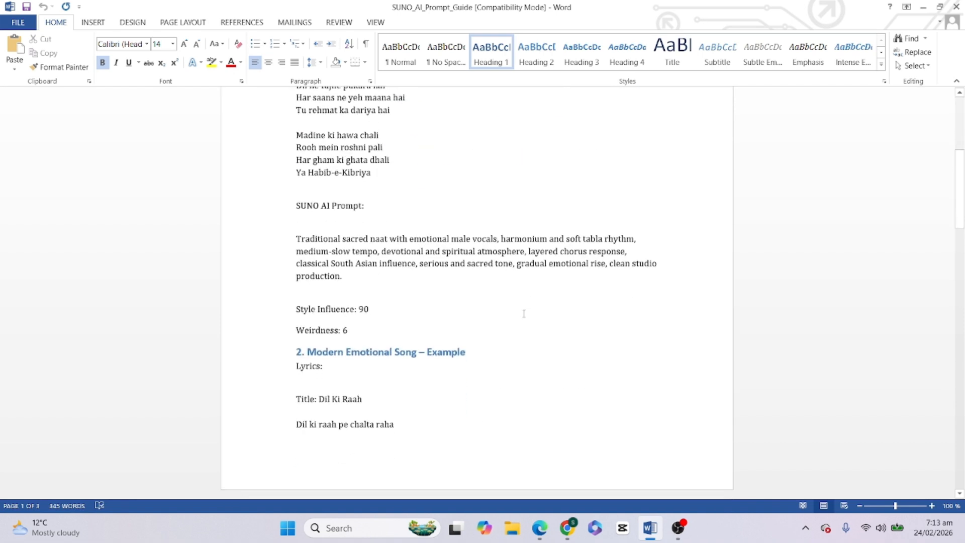
{"action": "scroll", "coordinate": [523, 313], "scroll_direction": "down", "scroll_amount": 1}
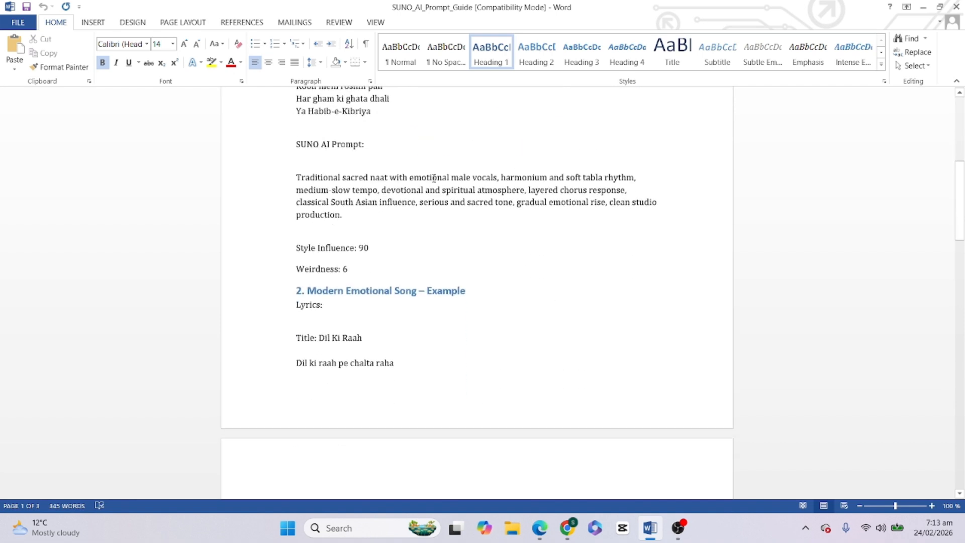
{"action": "scroll", "coordinate": [434, 178], "scroll_direction": "up", "scroll_amount": 6}
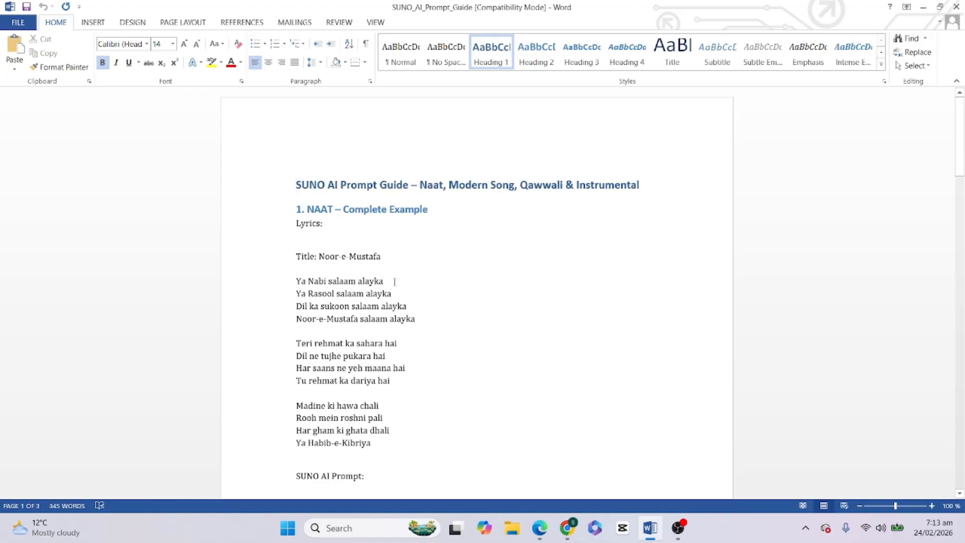
Review the Noor-e-Mustafa naat in the Word guide, highlighting its three verses of lyrics.
{"action": "scroll", "coordinate": [395, 281], "scroll_direction": "down", "scroll_amount": 2}
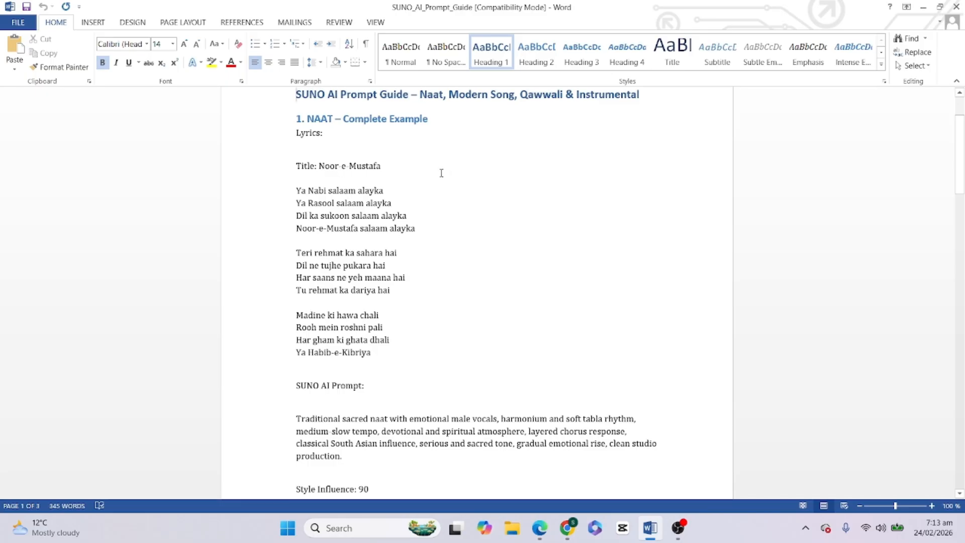
{"action": "scroll", "coordinate": [441, 214], "scroll_direction": "down", "scroll_amount": 1}
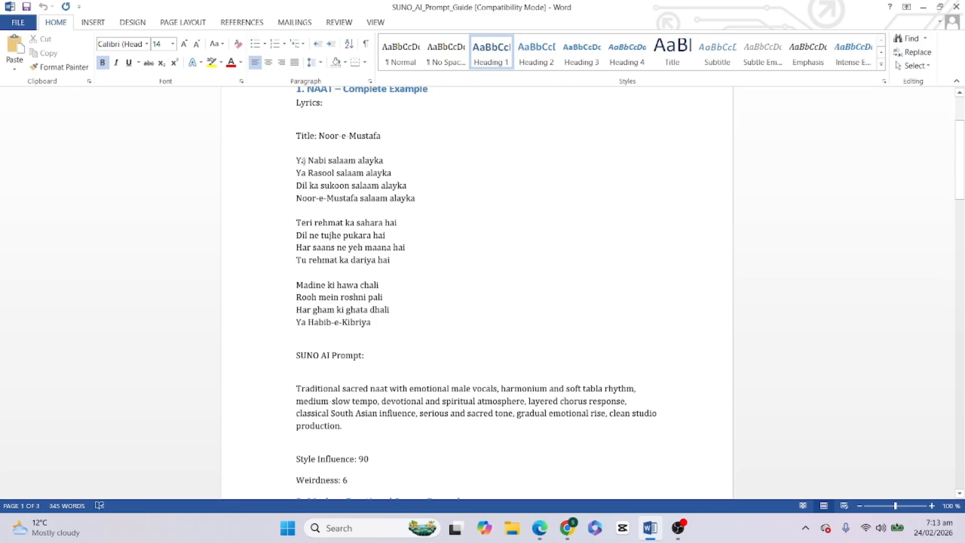
{"action": "left_click_drag", "start_coordinate": [296, 160], "coordinate": [373, 322]}
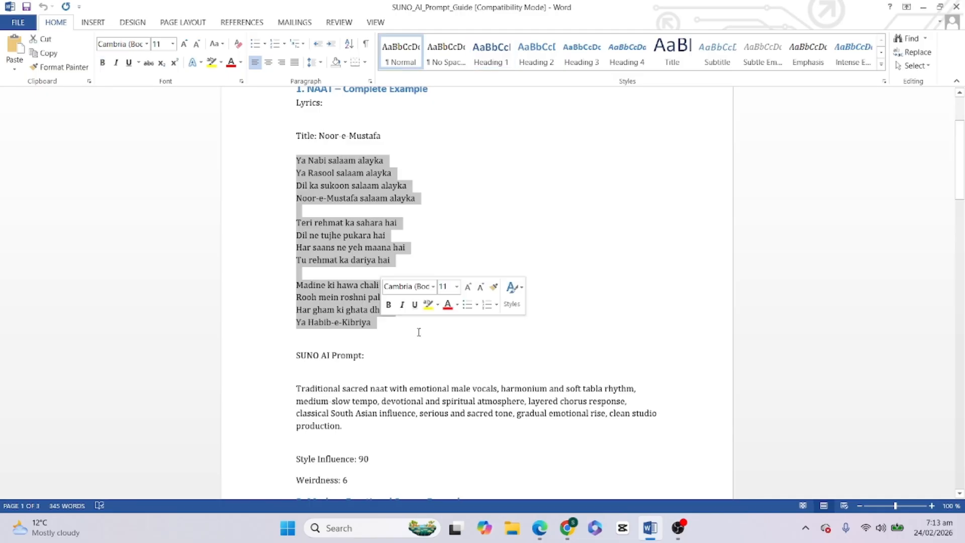
{"action": "left_click", "coordinate": [507, 363]}
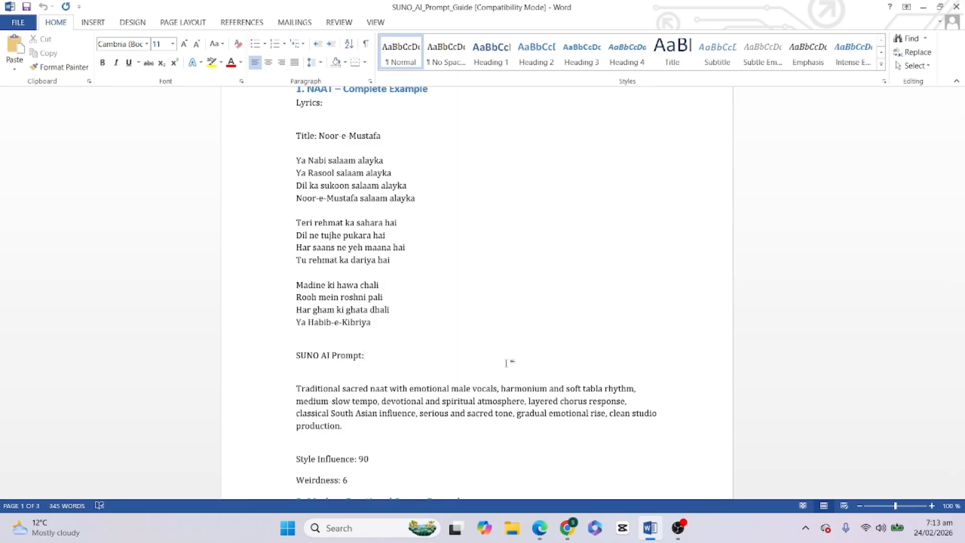
Switch to the ChatGPT conversation and send the request "give me a naat with lyrics and SUNO AI Prompt".
{"action": "key", "text": "alt+Tab"}
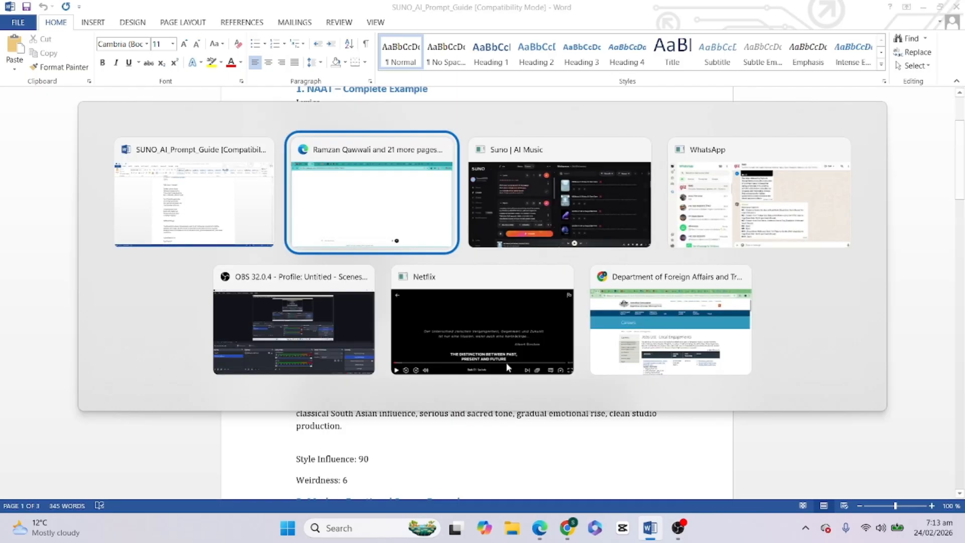
{"action": "left_click", "coordinate": [305, 463]}
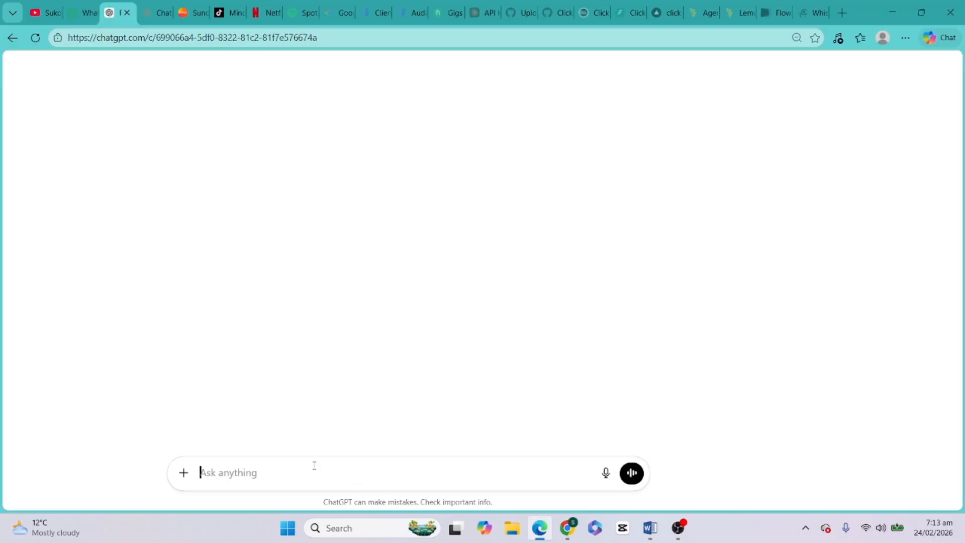
{"action": "type", "text": "give me a naat"}
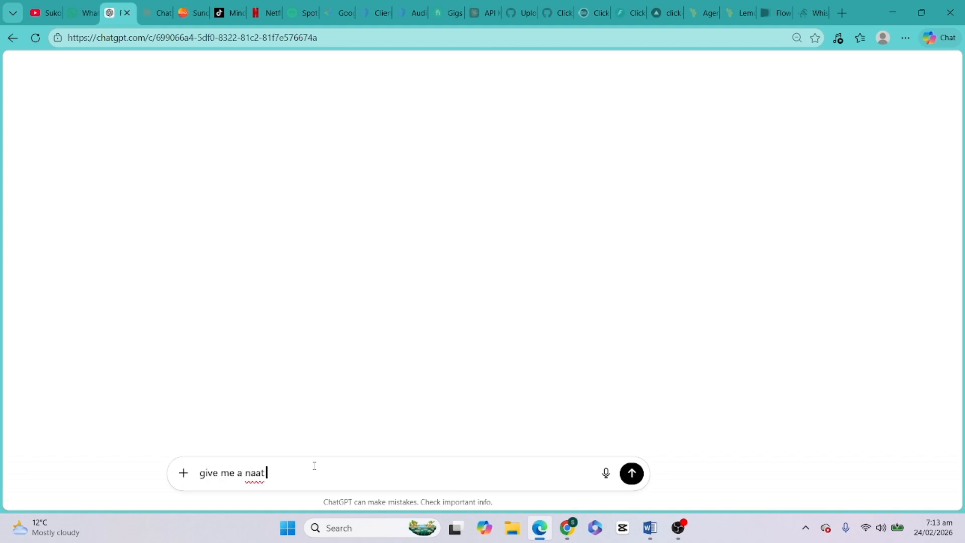
{"action": "type", "text": " with lyrics and SUNO A"}
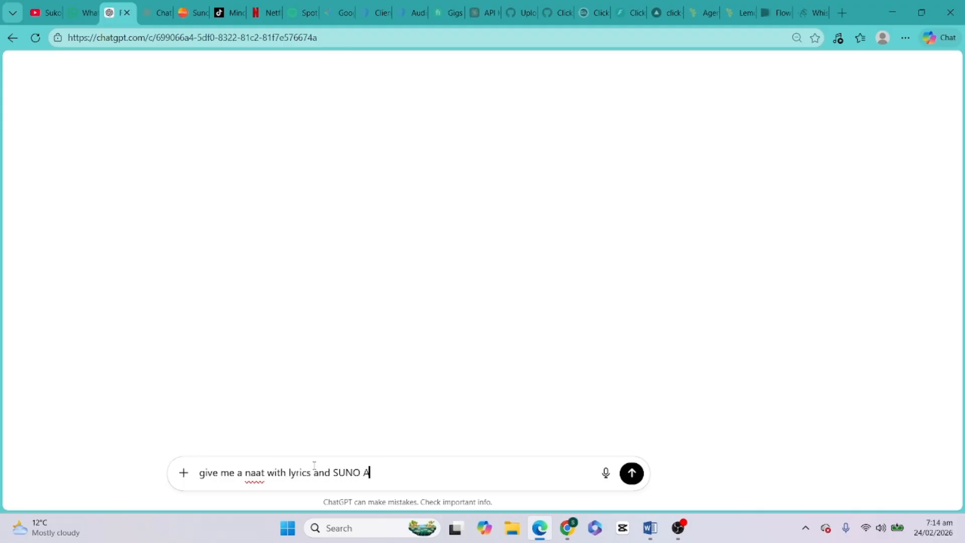
{"action": "type", "text": "I Prompt"}
{"action": "key", "text": "Return"}
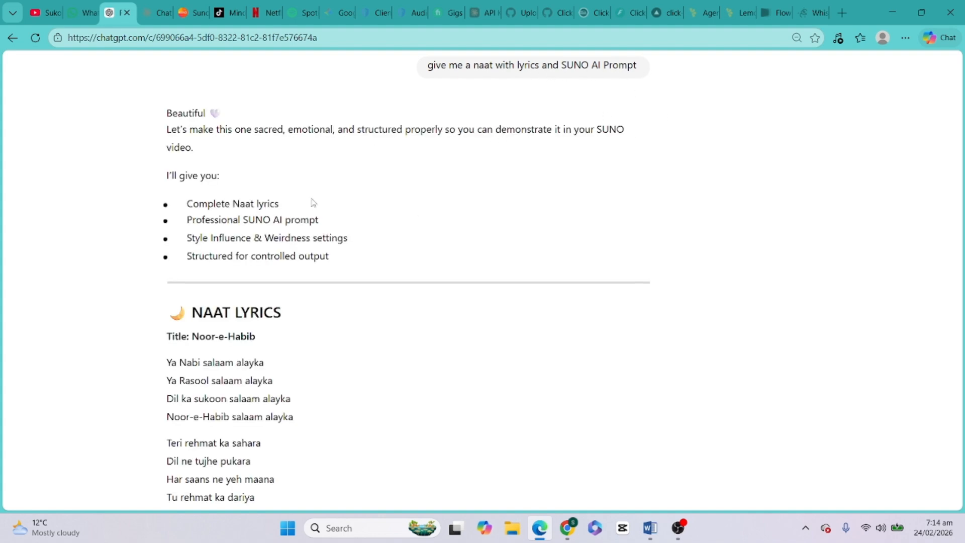
Read through the generated naat reply, covering its lyrics, the professional SUNO AI prompt and the recommended settings.
{"action": "scroll", "coordinate": [421, 288], "scroll_direction": "down", "scroll_amount": 5}
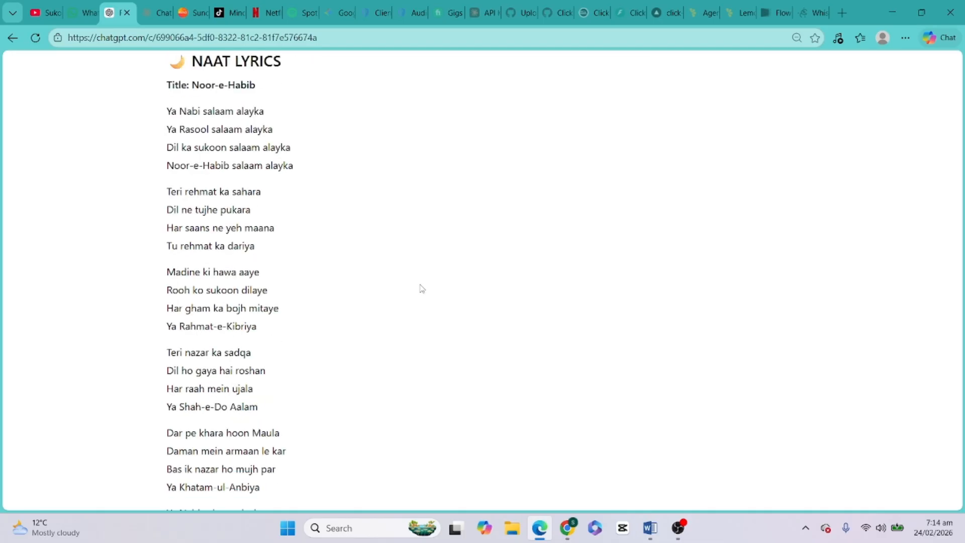
{"action": "scroll", "coordinate": [370, 181], "scroll_direction": "down", "scroll_amount": 2}
{"action": "scroll", "coordinate": [352, 257], "scroll_direction": "up", "scroll_amount": 3}
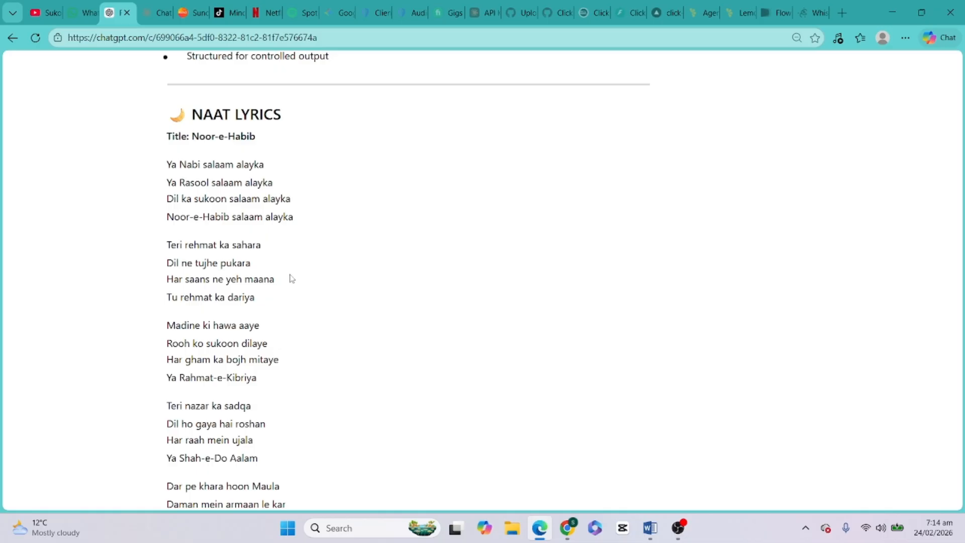
{"action": "scroll", "coordinate": [291, 278], "scroll_direction": "down", "scroll_amount": 3}
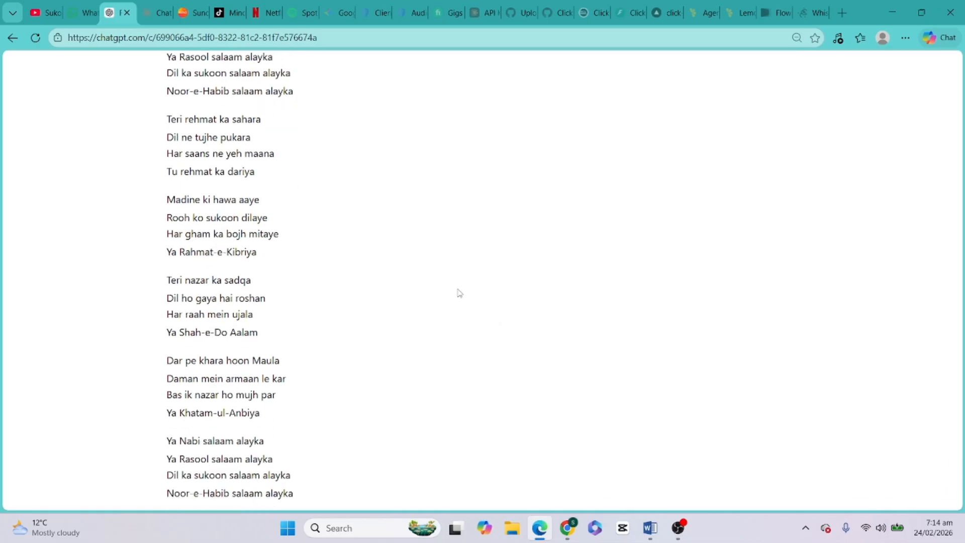
{"action": "scroll", "coordinate": [330, 270], "scroll_direction": "down", "scroll_amount": 4}
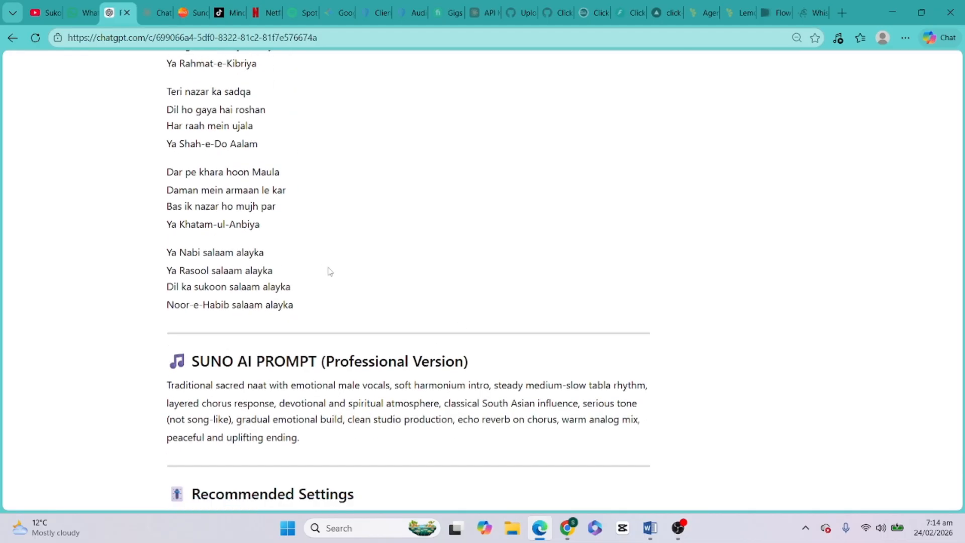
{"action": "scroll", "coordinate": [330, 271], "scroll_direction": "down", "scroll_amount": 3}
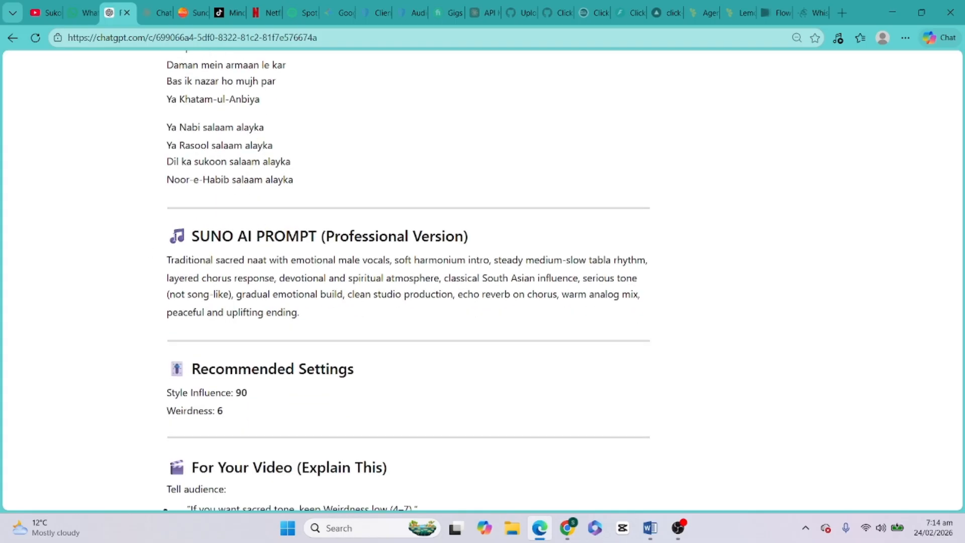
{"action": "left_click_drag", "start_coordinate": [169, 236], "coordinate": [303, 313]}
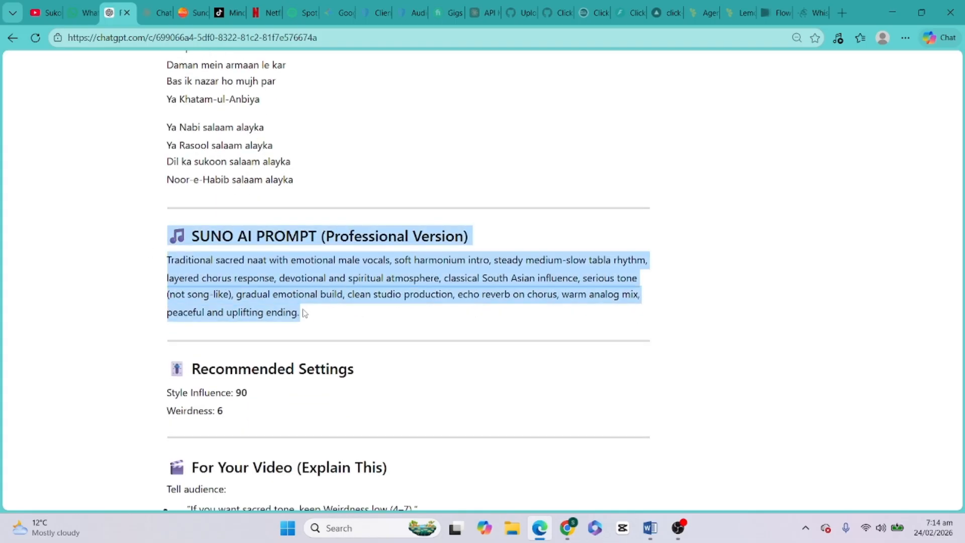
{"action": "left_click", "coordinate": [243, 305]}
{"action": "scroll", "coordinate": [324, 324], "scroll_direction": "up", "scroll_amount": 10}
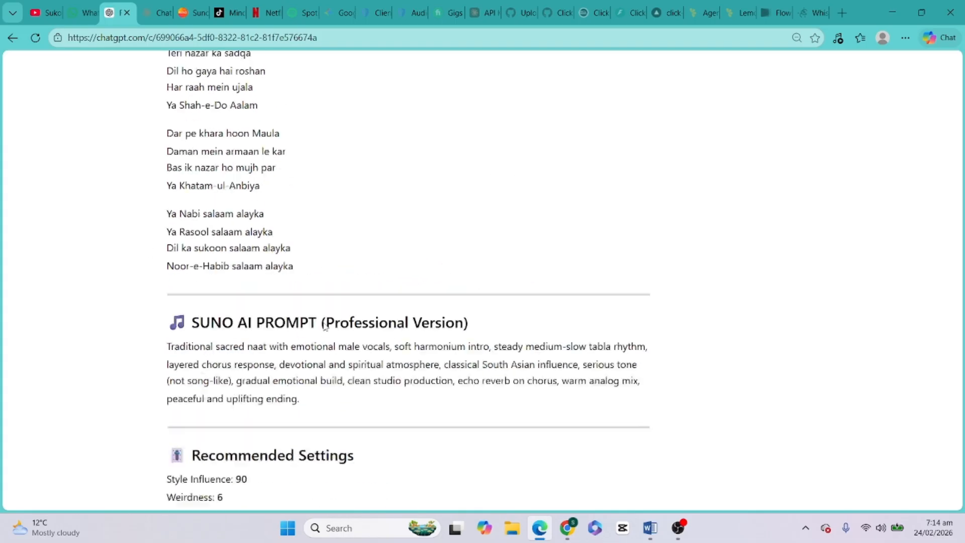
{"action": "scroll", "coordinate": [324, 328], "scroll_direction": "up", "scroll_amount": 2}
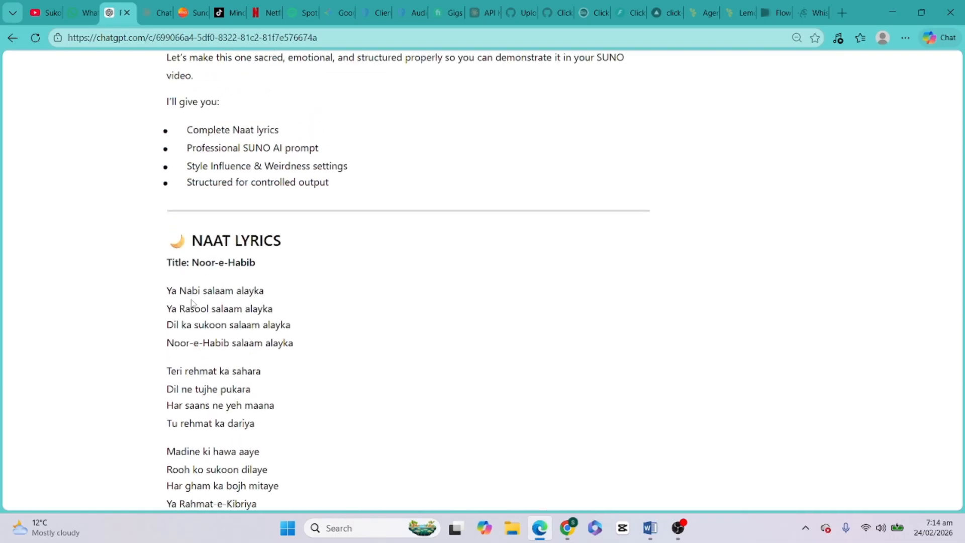
Copy the complete Noor-e-Habib lyrics from the reply and replace the existing song Lyrics in Suno with them.
{"action": "scroll", "coordinate": [181, 262], "scroll_direction": "down", "scroll_amount": 1}
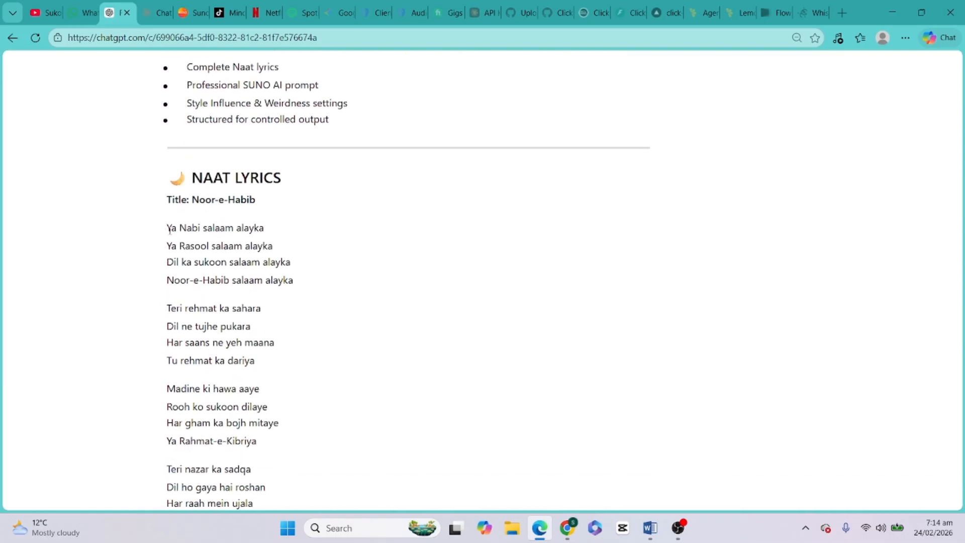
{"action": "left_click_drag", "start_coordinate": [167, 224], "coordinate": [294, 353]}
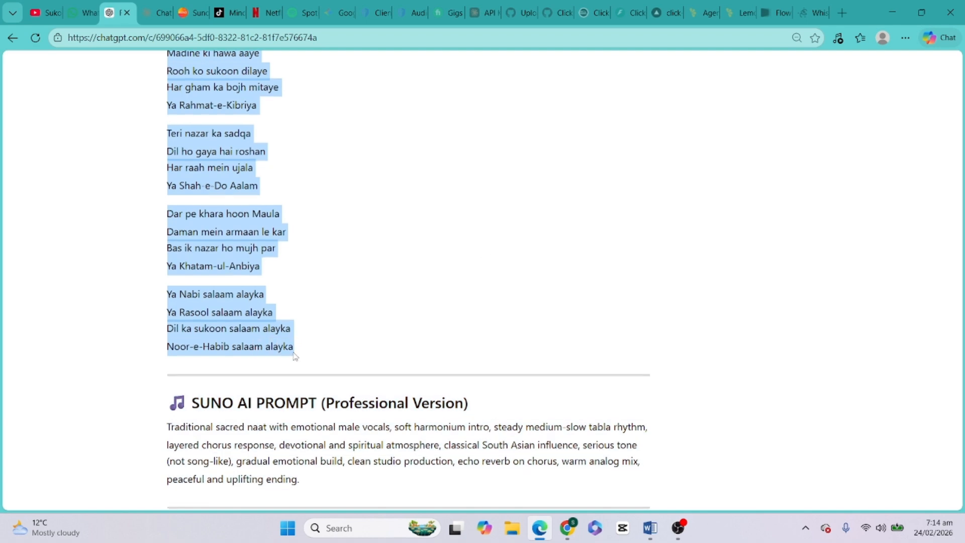
{"action": "key", "text": "alt+Tab"}
{"action": "key", "text": "alt+Tab"}
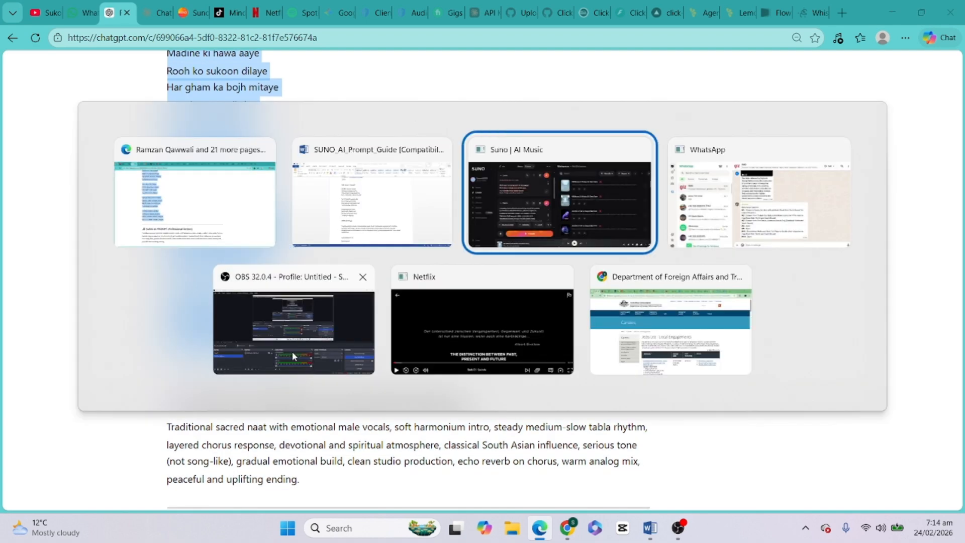
{"action": "scroll", "coordinate": [298, 316], "scroll_direction": "up", "scroll_amount": 3}
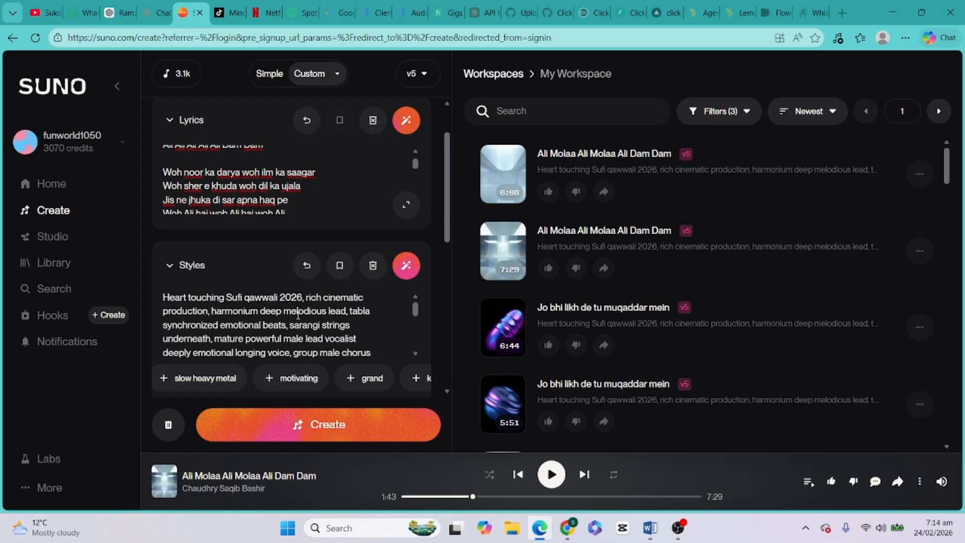
{"action": "scroll", "coordinate": [322, 204], "scroll_direction": "up", "scroll_amount": 3}
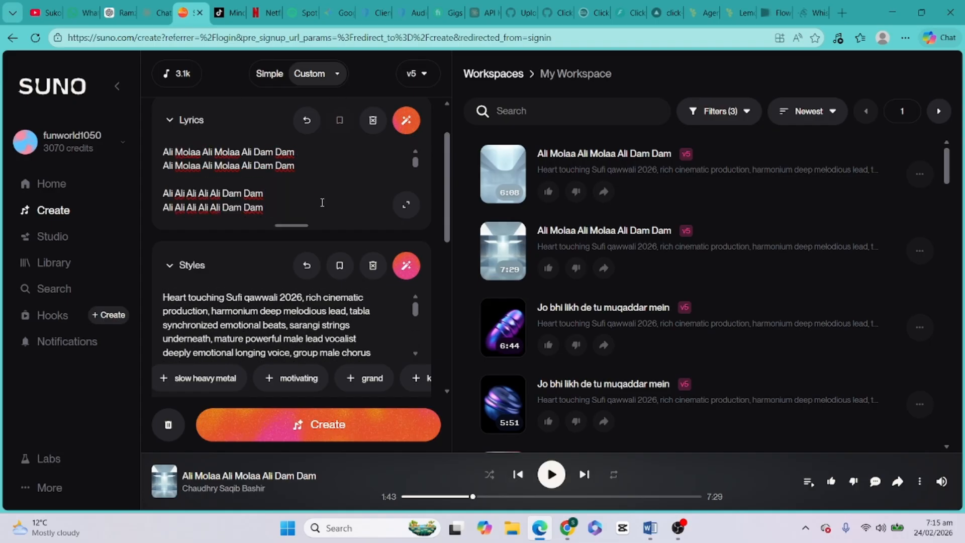
{"action": "right_click", "coordinate": [286, 202]}
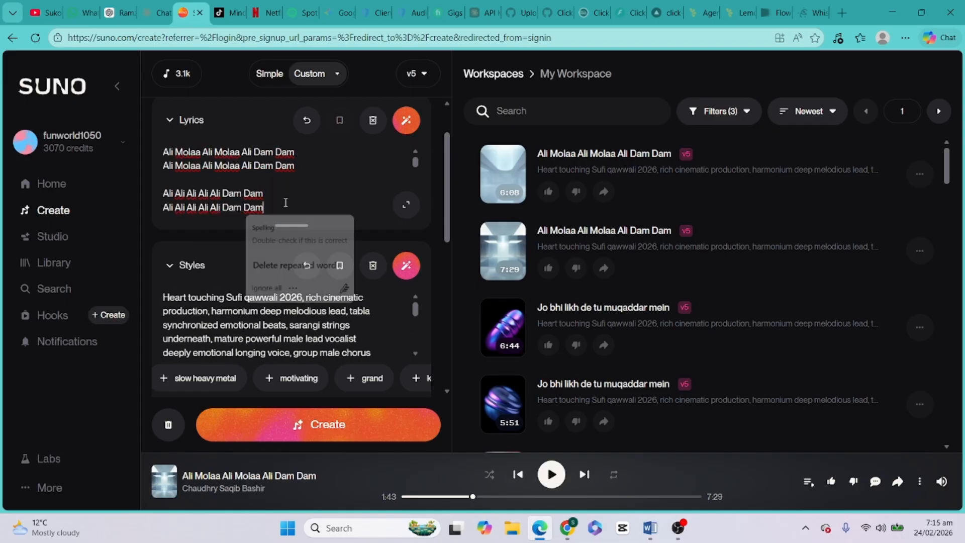
{"action": "key", "text": "ctrl+a"}
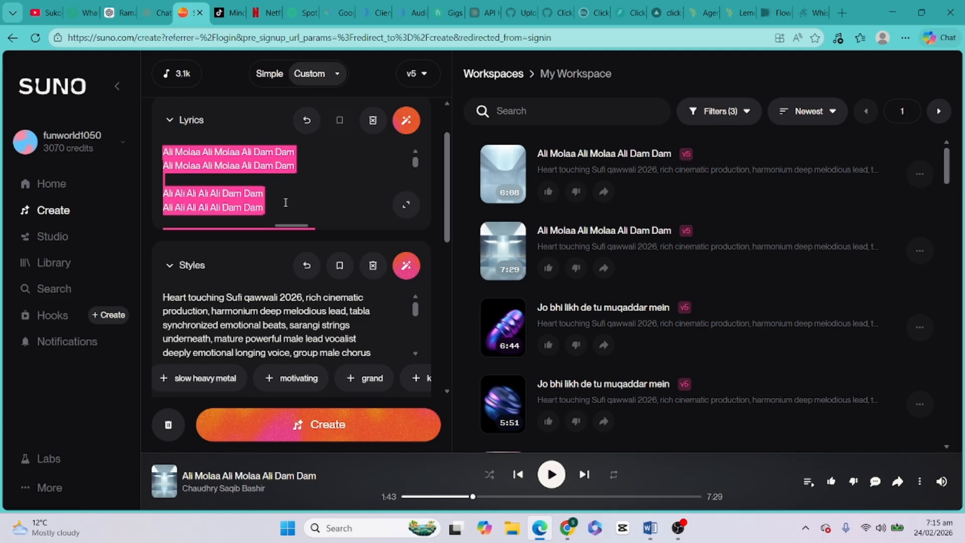
{"action": "key", "text": "ctrl+v"}
{"action": "scroll", "coordinate": [333, 208], "scroll_direction": "up", "scroll_amount": 5}
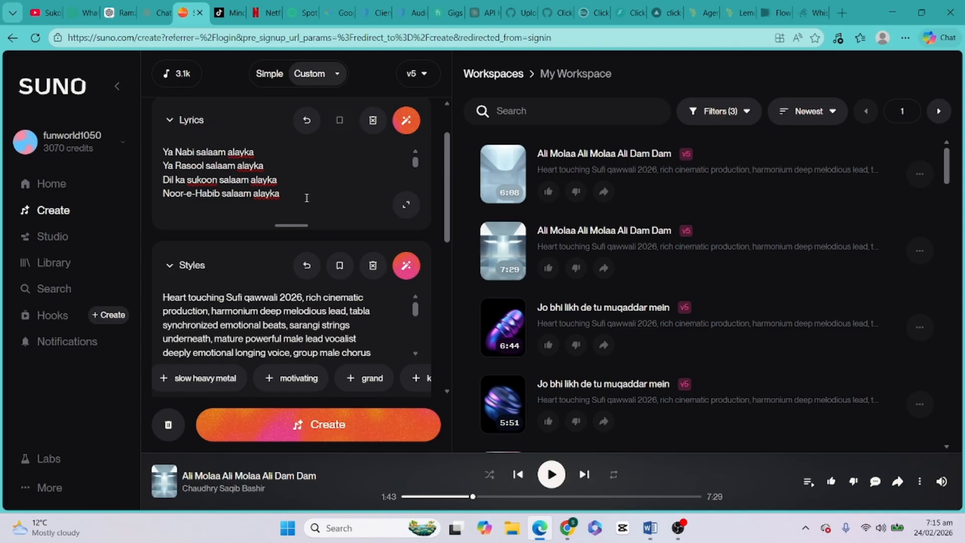
Compare the pasted naat lyrics in Suno with the ChatGPT reply and look over the existing Styles prompt.
{"action": "key", "text": "ctrl+shift+Tab"}
{"action": "key", "text": "ctrl+shift+Tab"}
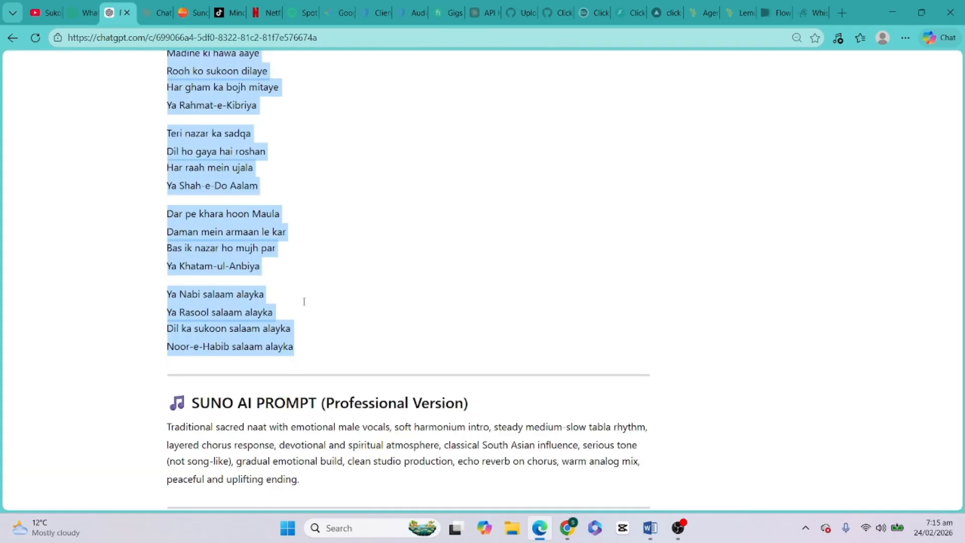
{"action": "key", "text": "ctrl+Tab"}
{"action": "key", "text": "ctrl+Tab"}
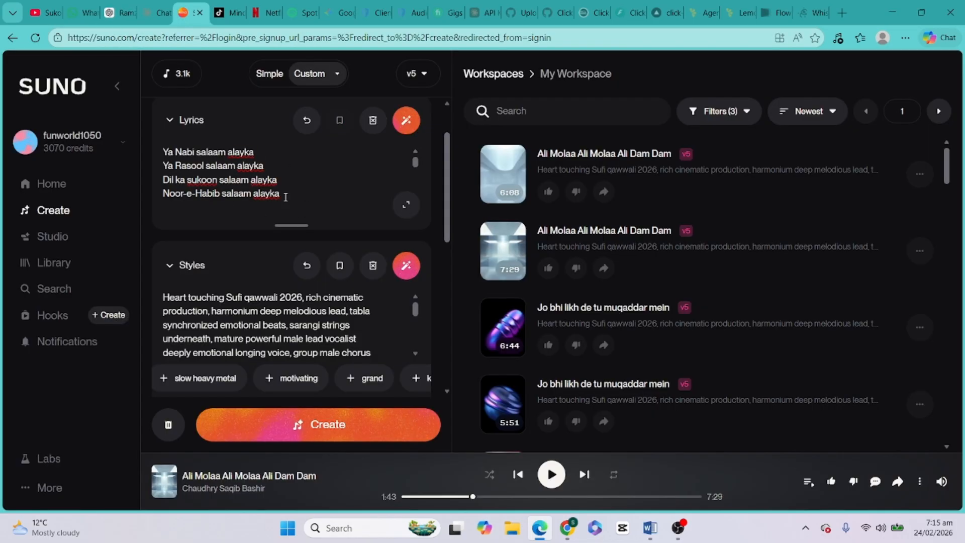
{"action": "scroll", "coordinate": [302, 193], "scroll_direction": "up", "scroll_amount": 2}
{"action": "scroll", "coordinate": [297, 226], "scroll_direction": "down", "scroll_amount": 4}
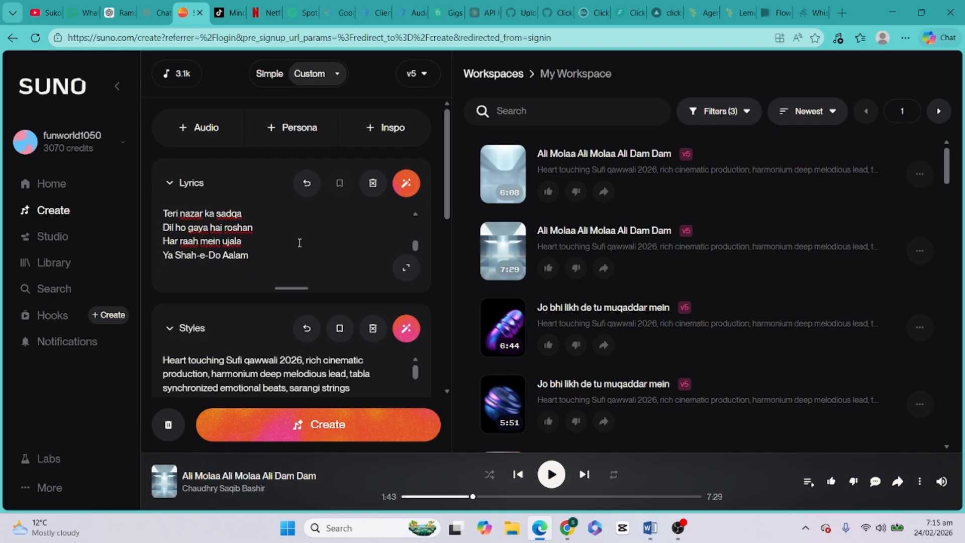
{"action": "scroll", "coordinate": [293, 267], "scroll_direction": "up", "scroll_amount": 3}
{"action": "scroll", "coordinate": [293, 267], "scroll_direction": "down", "scroll_amount": 3}
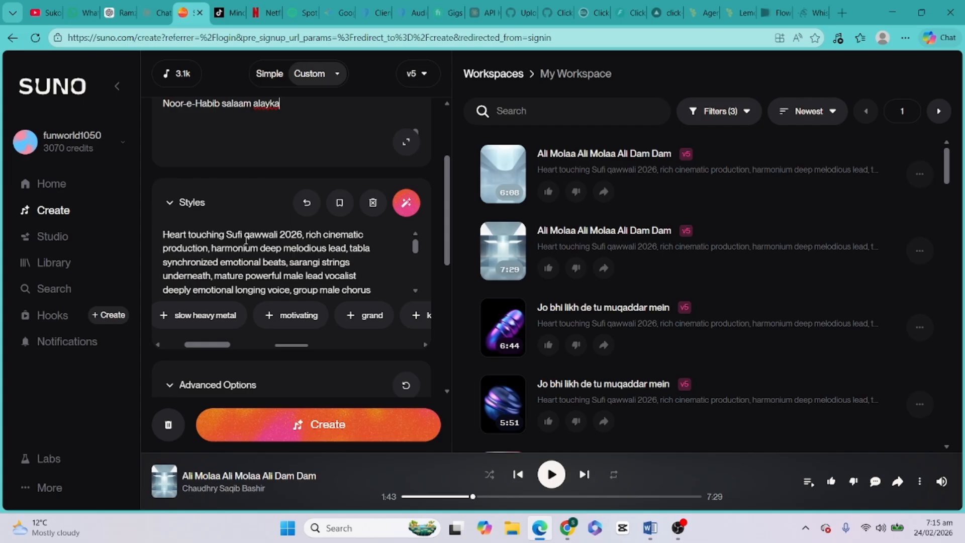
Return to the ChatGPT reply, highlight the professional SUNO AI prompt text and examine the recommended settings and video tips.
{"action": "key", "text": "ctrl+3"}
{"action": "scroll", "coordinate": [433, 382], "scroll_direction": "down", "scroll_amount": 2}
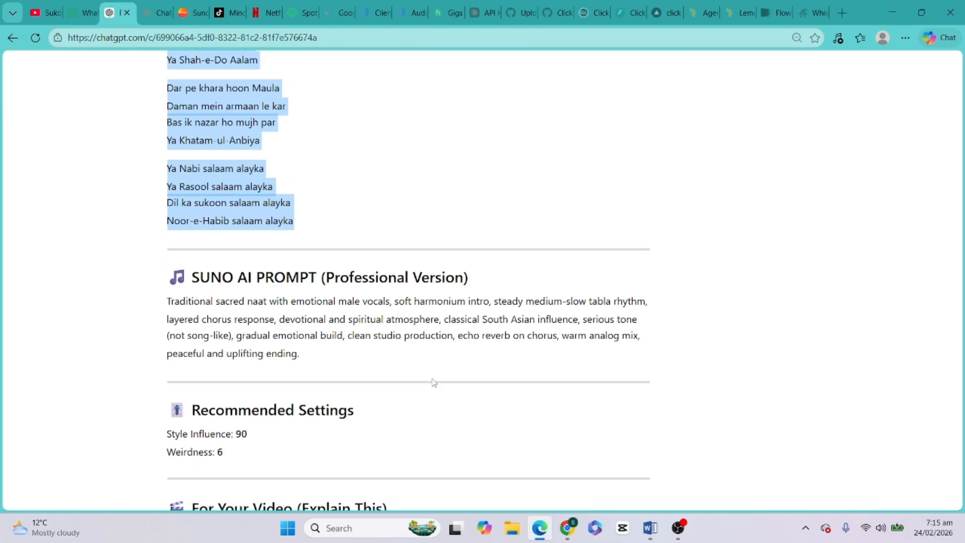
{"action": "left_click_drag", "start_coordinate": [167, 301], "coordinate": [302, 358]}
{"action": "scroll", "coordinate": [257, 347], "scroll_direction": "down", "scroll_amount": 6}
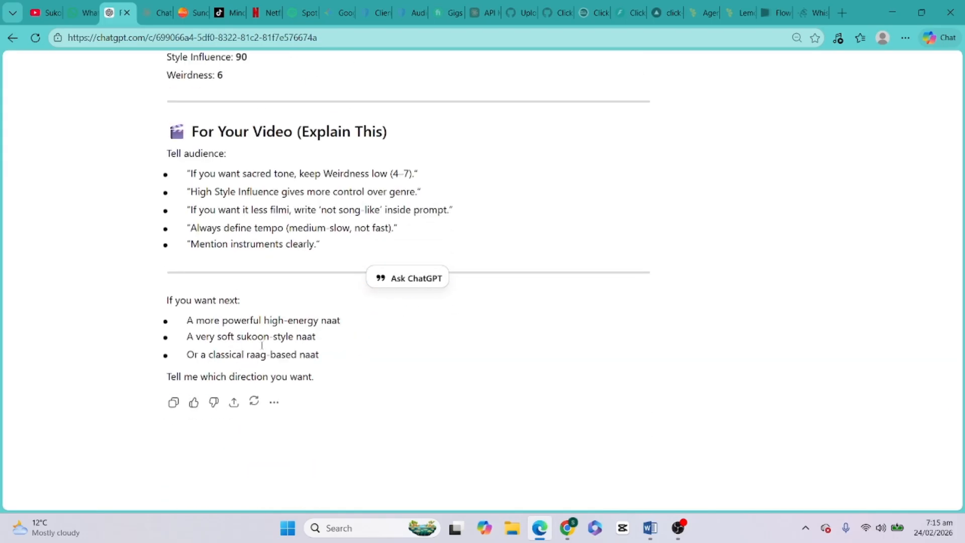
{"action": "scroll", "coordinate": [261, 347], "scroll_direction": "up", "scroll_amount": 4}
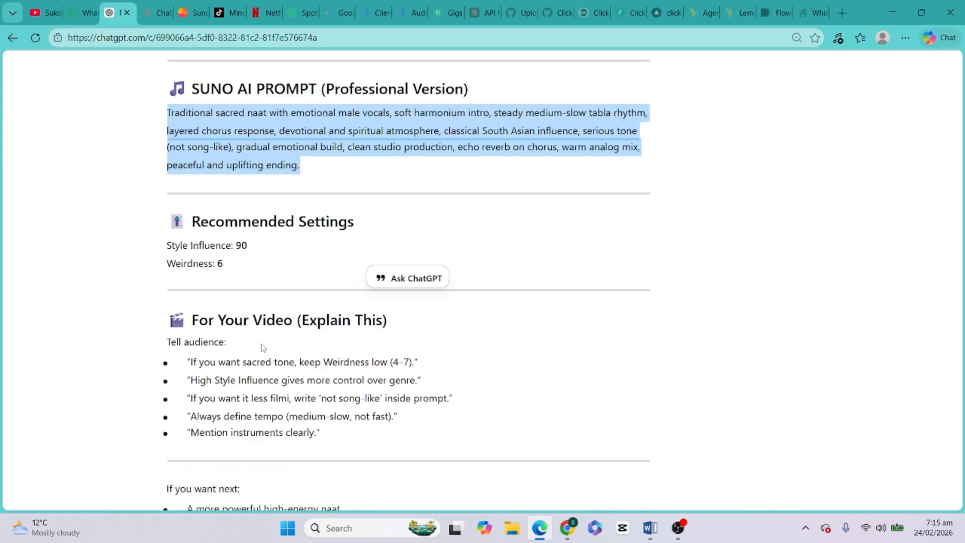
{"action": "left_click", "coordinate": [276, 157]}
Ask ChatGPT to refine the style text and give a comprehensive Suno AI prompt under 1000 characters.
{"action": "scroll", "coordinate": [266, 158], "scroll_direction": "down", "scroll_amount": 8}
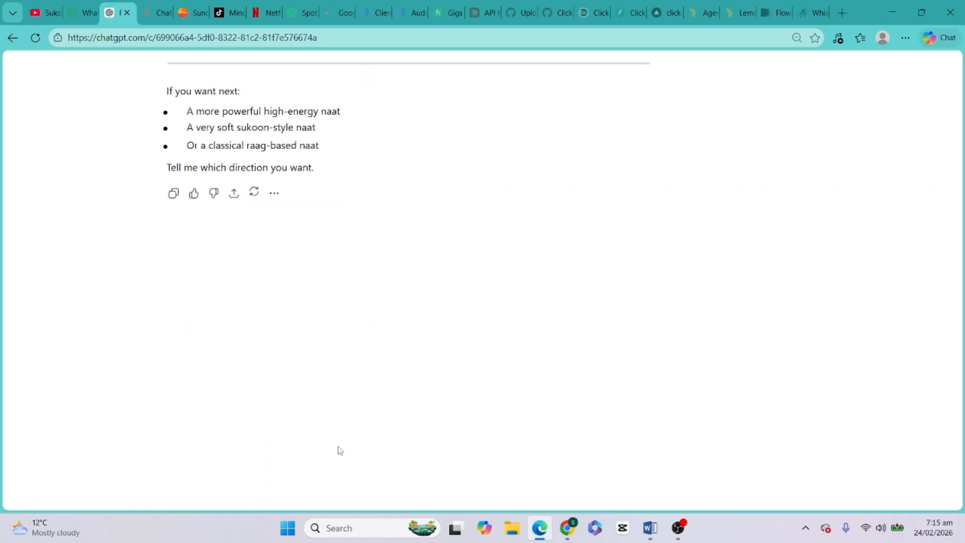
{"action": "left_click", "coordinate": [285, 470]}
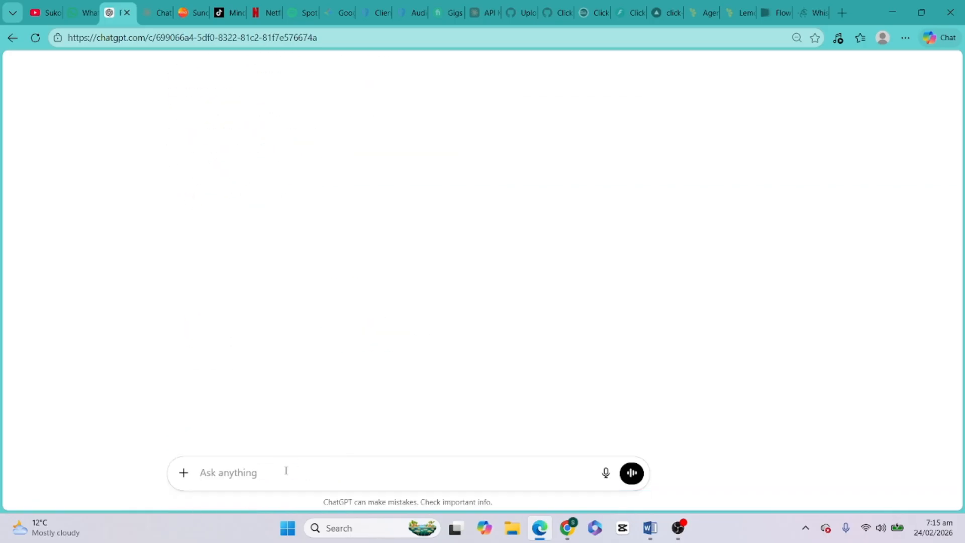
{"action": "type", "text": "kindly refibe"}
{"action": "key", "text": "BackSpace"}
{"action": "key", "text": "BackSpace"}
{"action": "type", "text": "ne and give"}
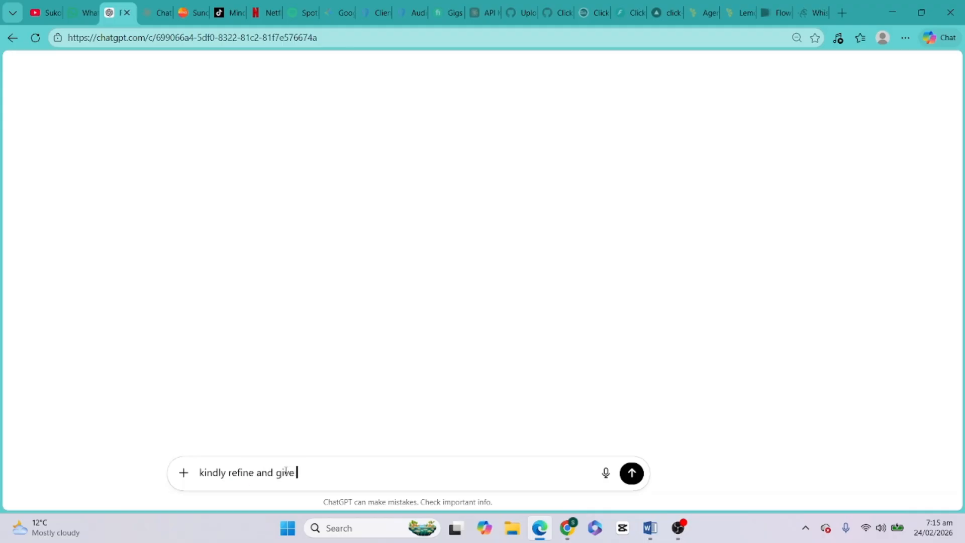
{"action": "type", "text": " me  a domprehensive promp"}
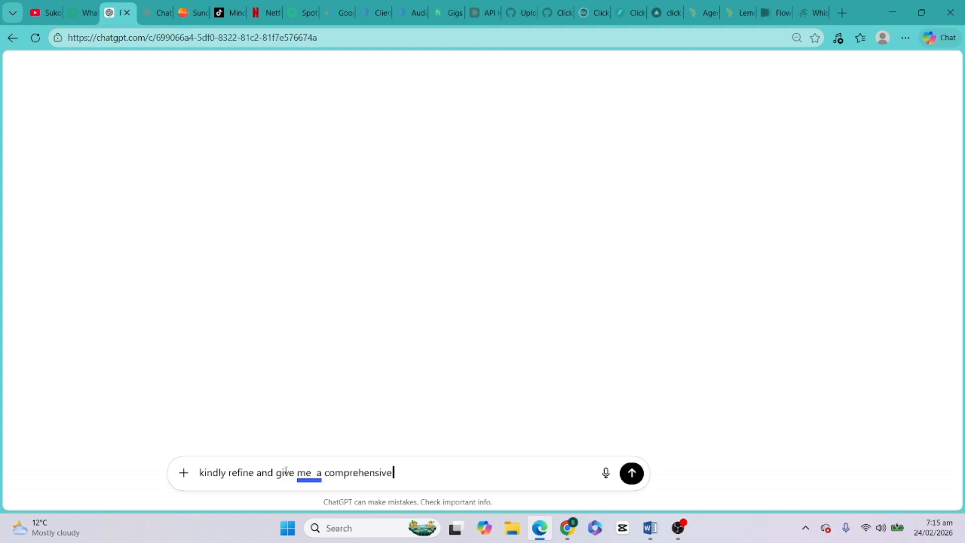
{"action": "type", "text": "t suno ai prompt under 1200"}
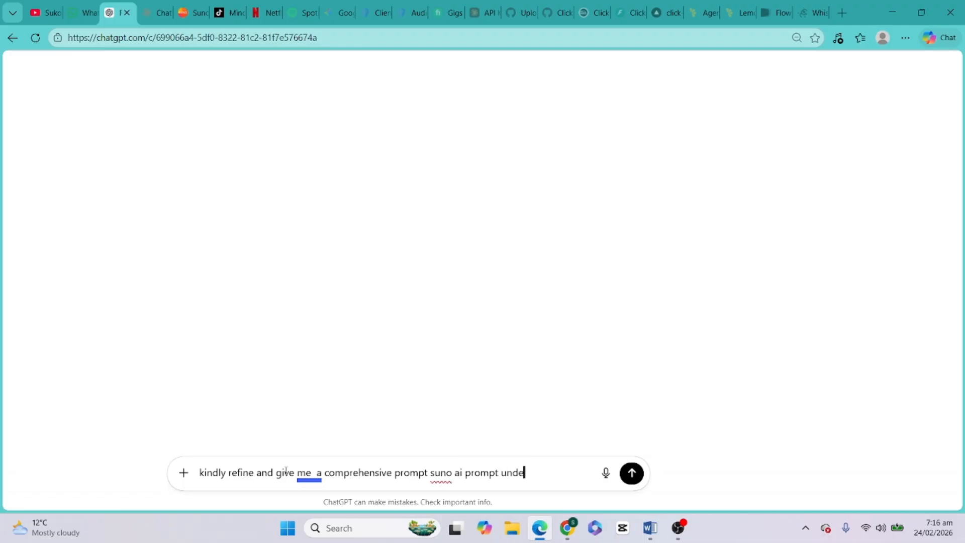
{"action": "key", "text": "BackSpace"}
{"action": "key", "text": "BackSpace"}
{"action": "key", "text": "BackSpace"}
{"action": "key", "text": "BackSpace"}
{"action": "type", "text": "1000 caharcte"}
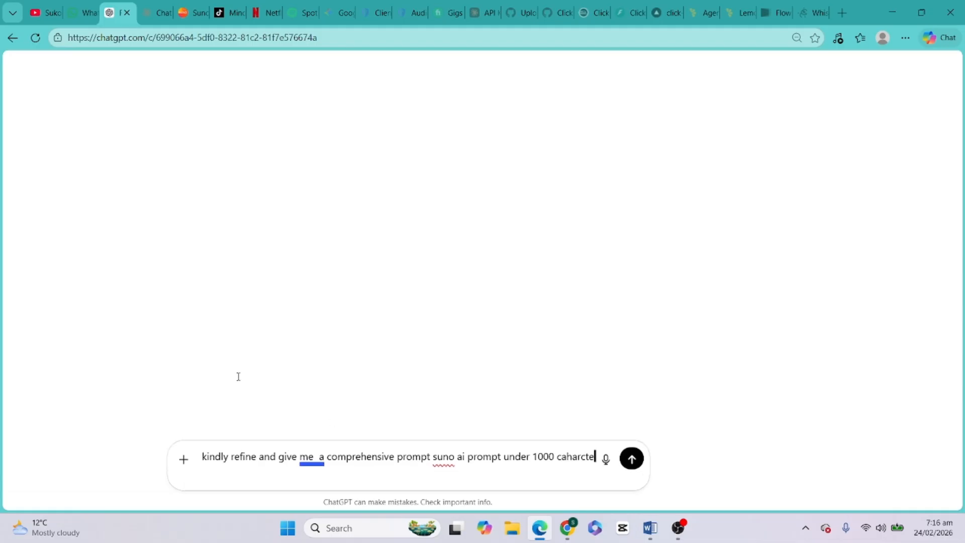
{"action": "type", "text": "rs"}
{"action": "key", "text": "Return"}
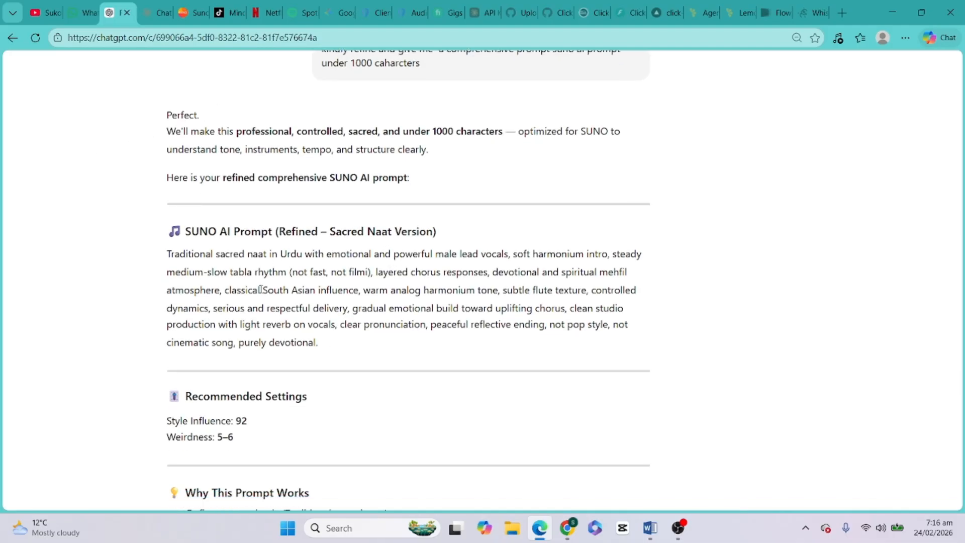
Copy the refined Sacred Naat prompt from the reply and replace the existing Styles text in Suno with it.
{"action": "scroll", "coordinate": [215, 216], "scroll_direction": "down", "scroll_amount": 1}
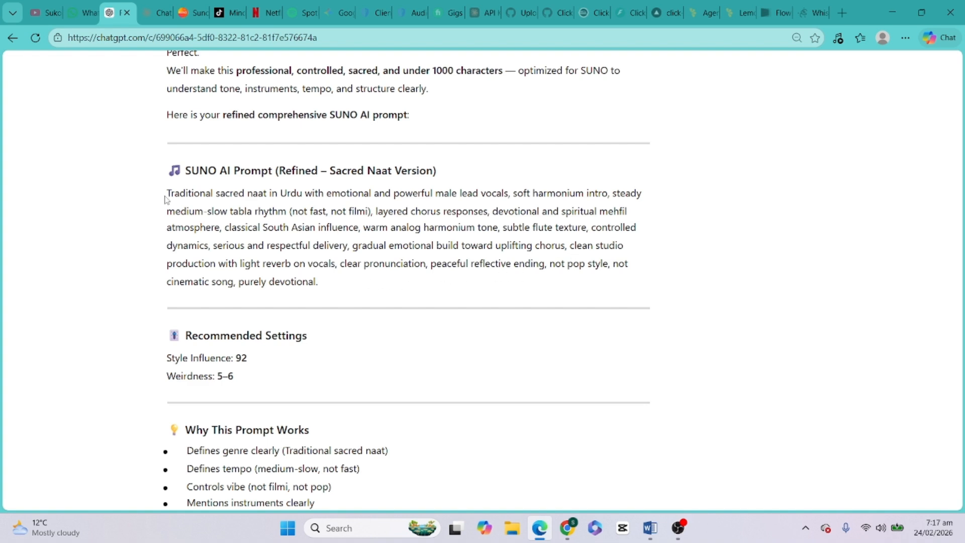
{"action": "left_click_drag", "start_coordinate": [168, 192], "coordinate": [315, 278]}
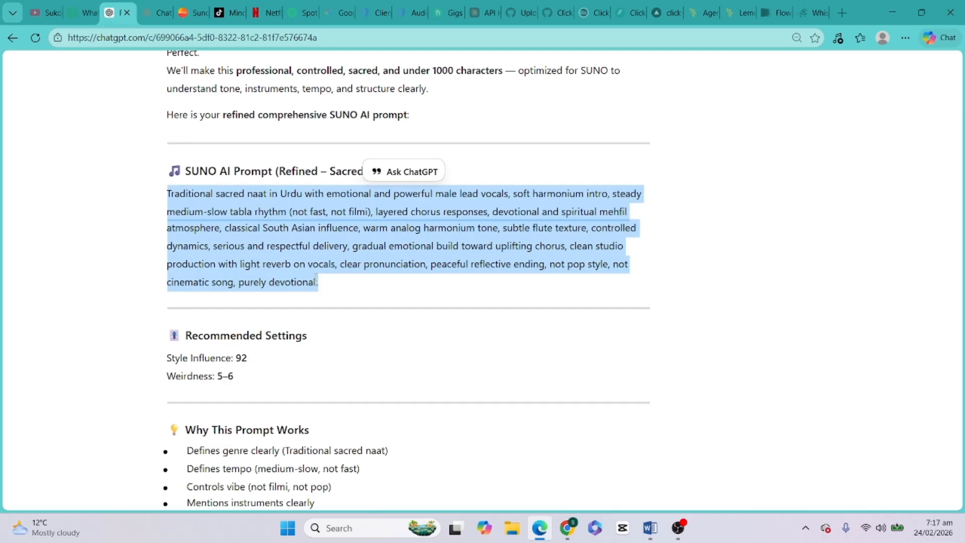
{"action": "key", "text": "ctrl+Tab"}
{"action": "key", "text": "ctrl+Tab"}
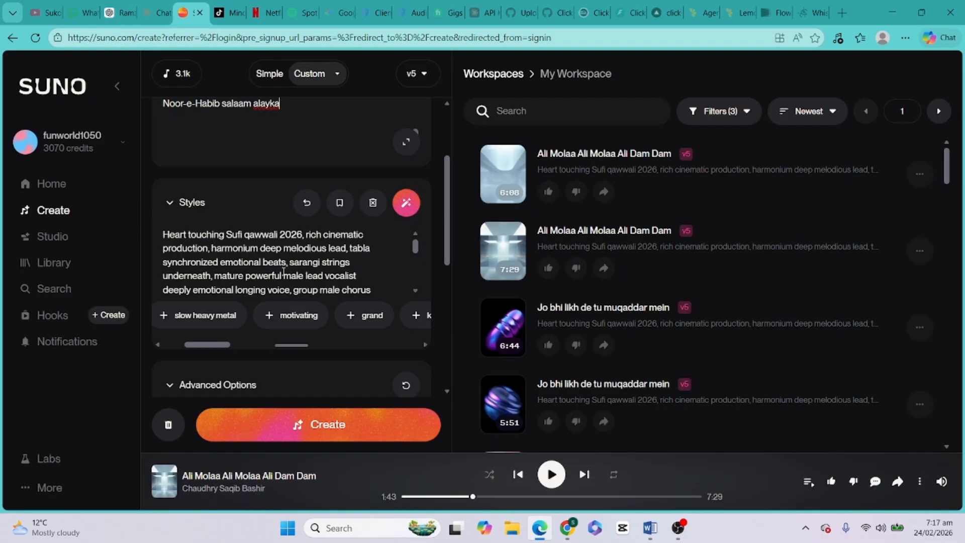
{"action": "left_click", "coordinate": [265, 252]}
{"action": "key", "text": "ctrl+a"}
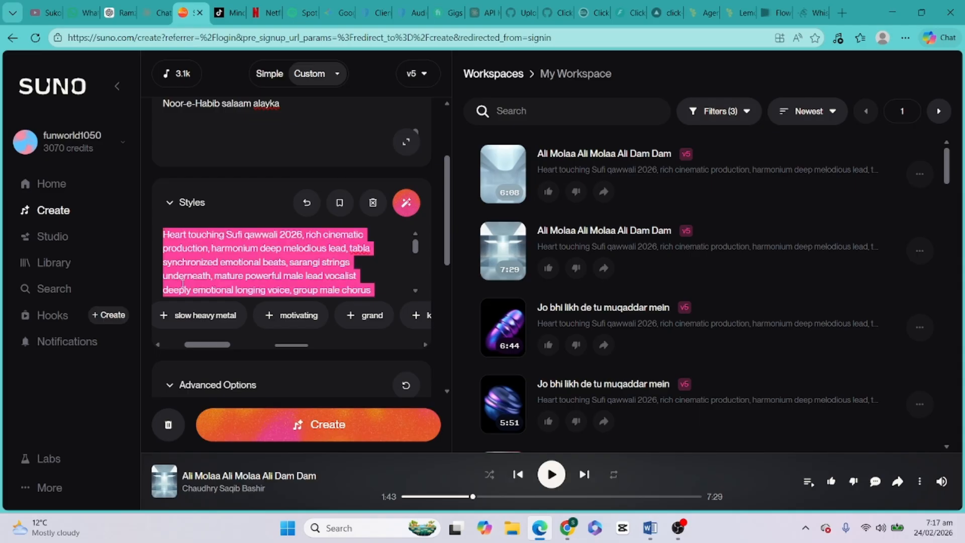
{"action": "key", "text": "ctrl+v"}
{"action": "scroll", "coordinate": [223, 295], "scroll_direction": "up", "scroll_amount": 5}
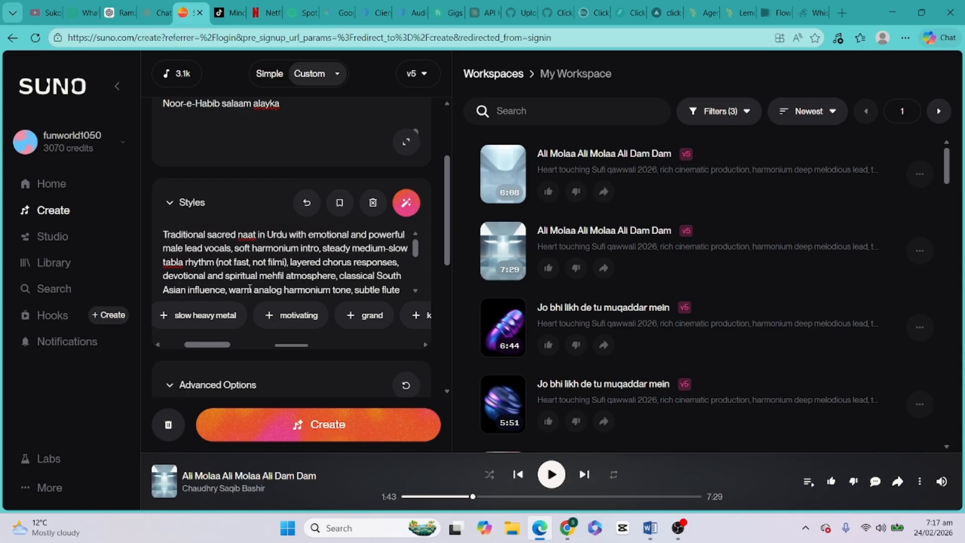
Look over the pasted lyrics and styles, and set the Vocal Gender to Male in the Advanced Options.
{"action": "scroll", "coordinate": [256, 278], "scroll_direction": "down", "scroll_amount": 8}
{"action": "scroll", "coordinate": [257, 280], "scroll_direction": "up", "scroll_amount": 5}
{"action": "scroll", "coordinate": [288, 157], "scroll_direction": "up", "scroll_amount": 3}
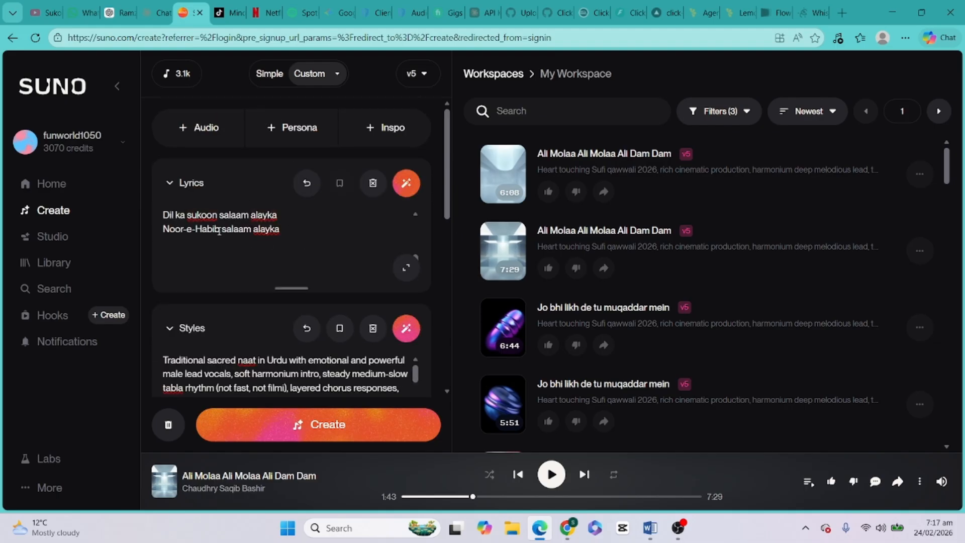
{"action": "scroll", "coordinate": [285, 244], "scroll_direction": "down", "scroll_amount": 10}
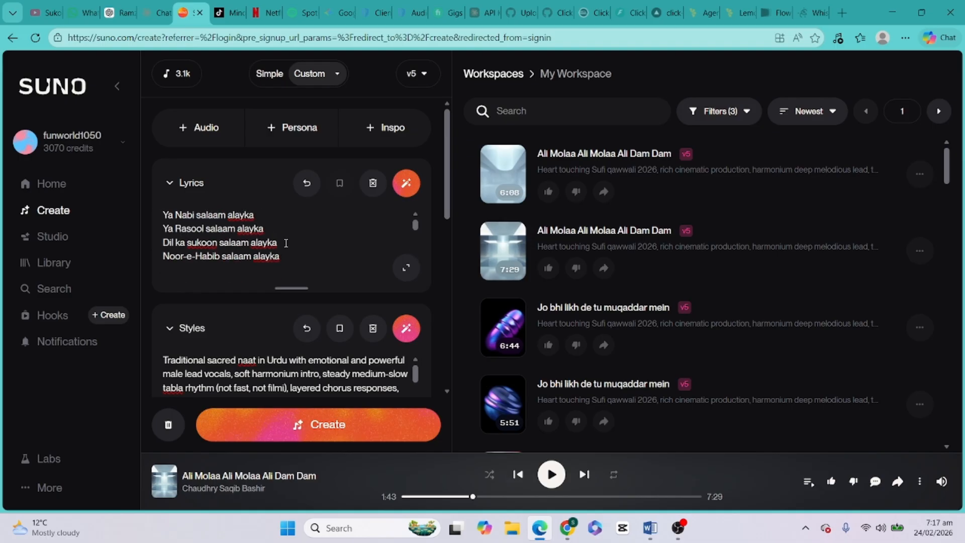
{"action": "scroll", "coordinate": [376, 339], "scroll_direction": "down", "scroll_amount": 2}
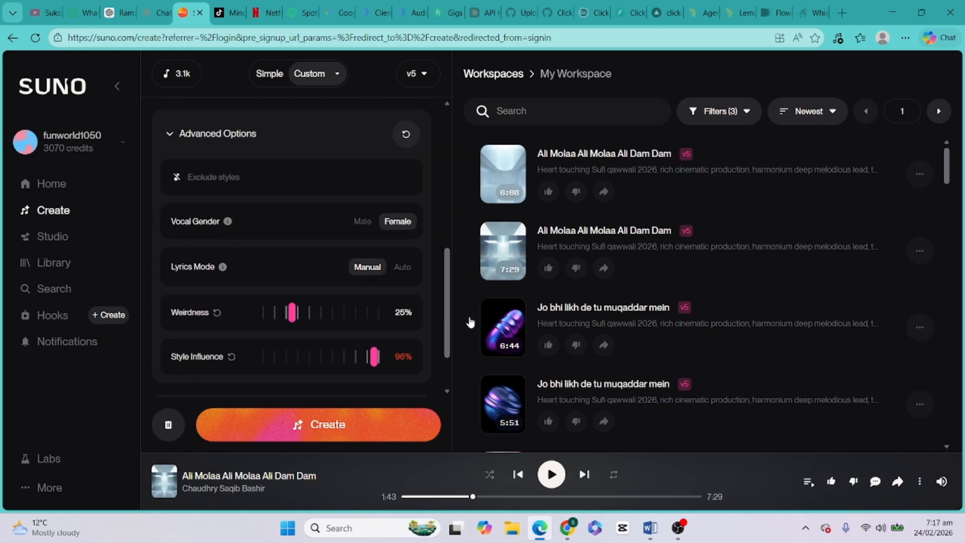
{"action": "left_click", "coordinate": [361, 223]}
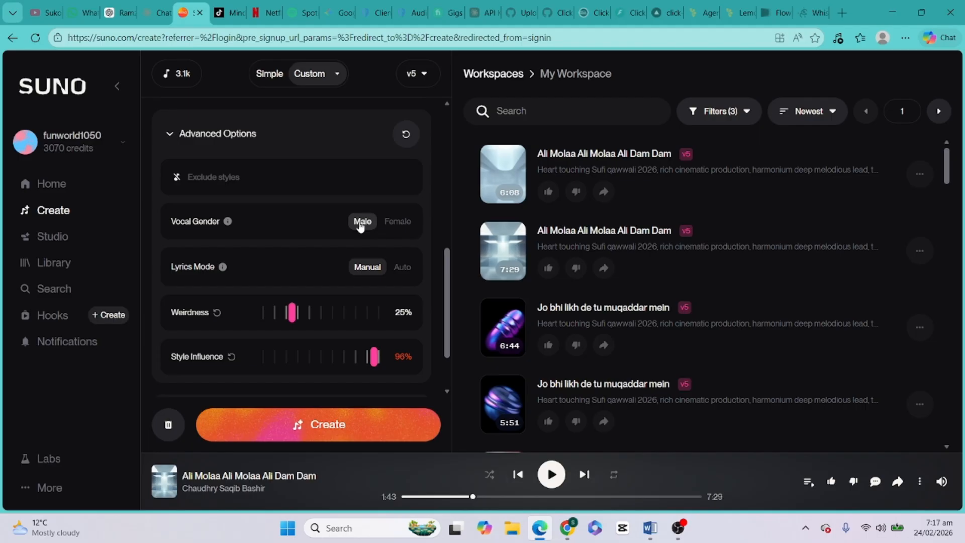
{"action": "scroll", "coordinate": [360, 227], "scroll_direction": "down", "scroll_amount": 2}
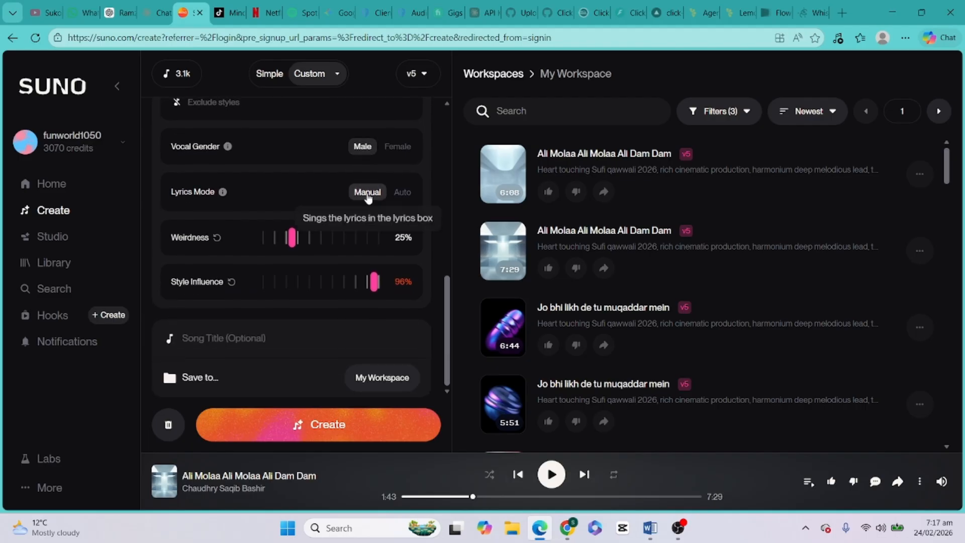
Recheck the naat lyrics and style prompt, and set the Style Influence to 95%.
{"action": "scroll", "coordinate": [327, 252], "scroll_direction": "up", "scroll_amount": 10}
{"action": "scroll", "coordinate": [326, 252], "scroll_direction": "up", "scroll_amount": 2}
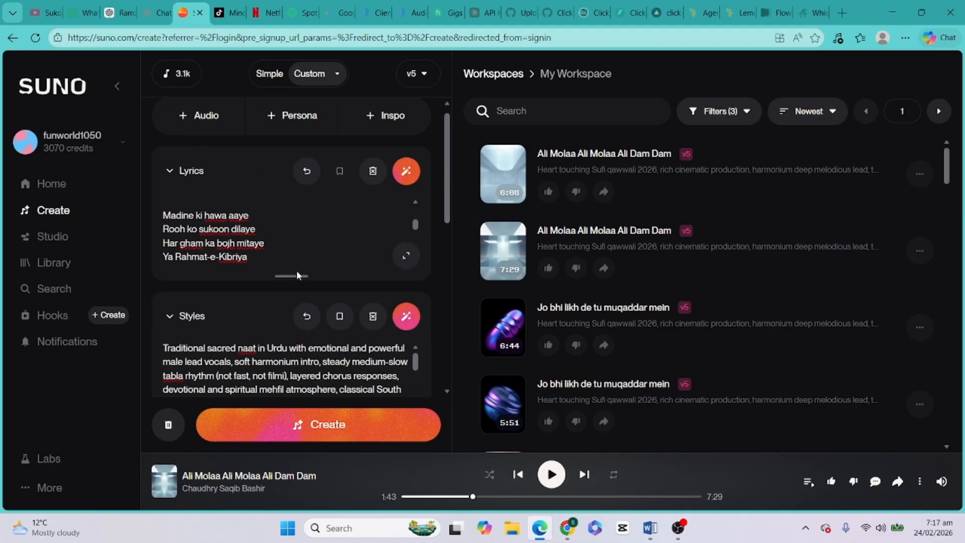
{"action": "scroll", "coordinate": [282, 221], "scroll_direction": "down", "scroll_amount": 2}
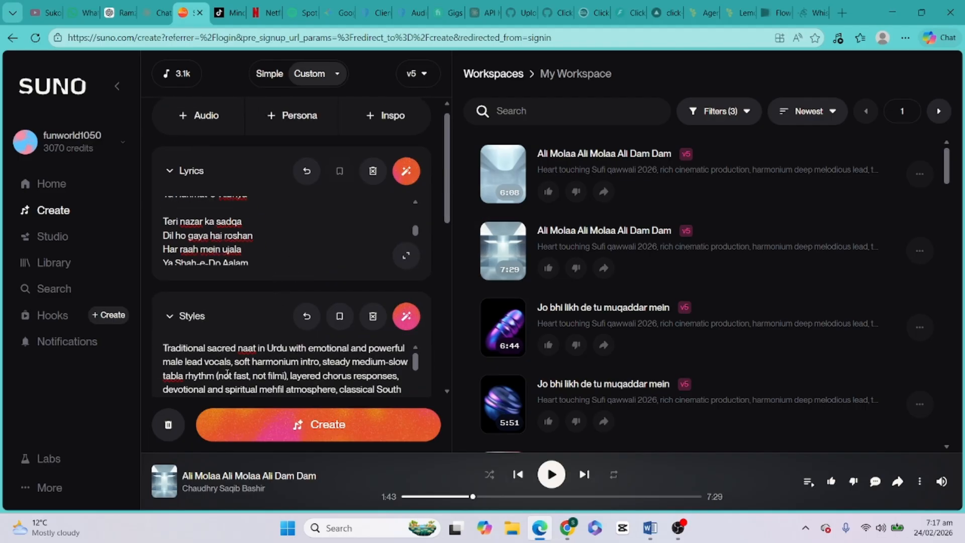
{"action": "scroll", "coordinate": [229, 370], "scroll_direction": "down", "scroll_amount": 6}
{"action": "scroll", "coordinate": [248, 304], "scroll_direction": "up", "scroll_amount": 2}
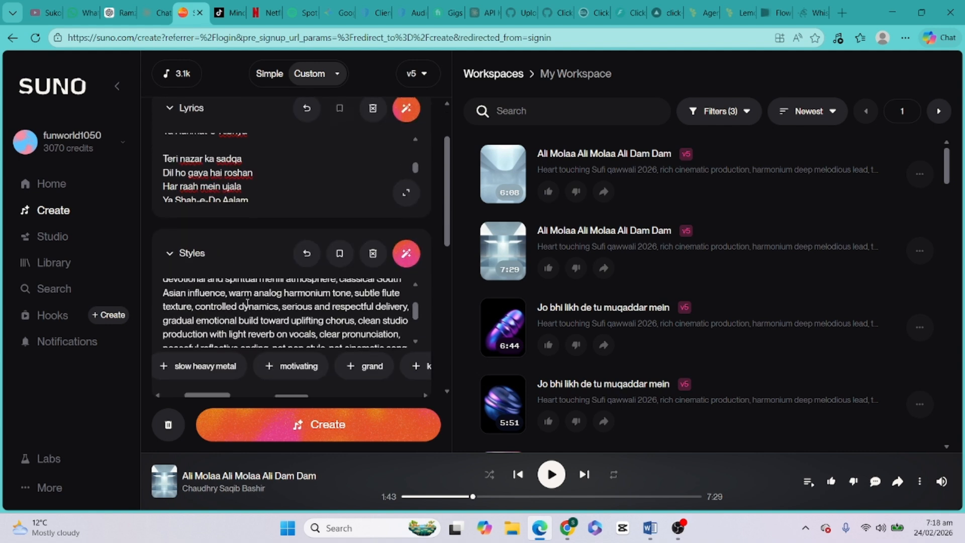
{"action": "scroll", "coordinate": [248, 303], "scroll_direction": "down", "scroll_amount": 3}
{"action": "scroll", "coordinate": [330, 334], "scroll_direction": "down", "scroll_amount": 5}
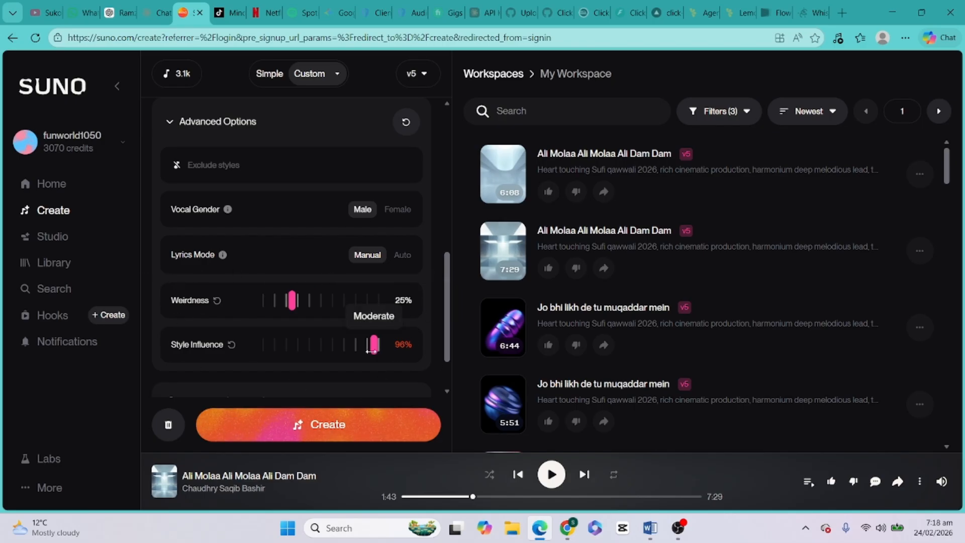
{"action": "scroll", "coordinate": [371, 352], "scroll_direction": "down", "scroll_amount": 2}
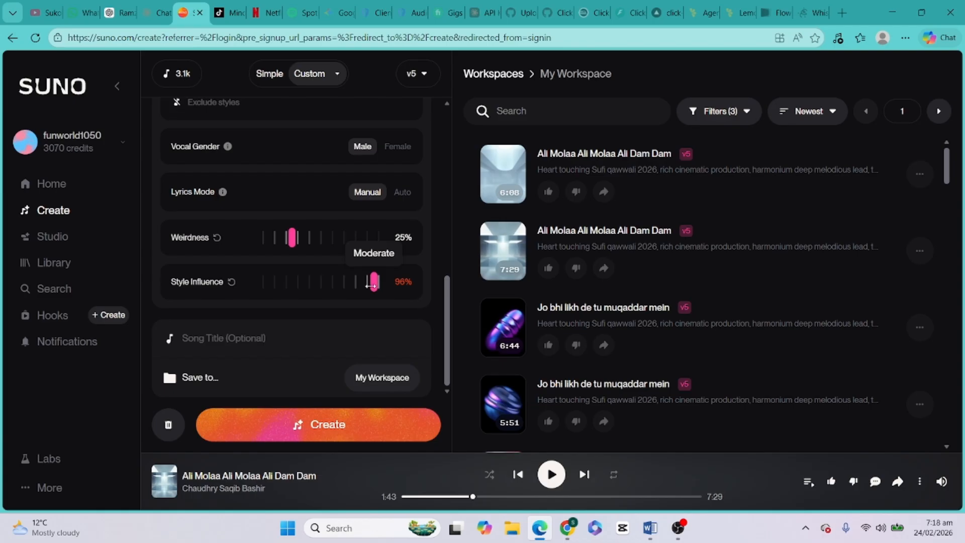
{"action": "mouse_move", "coordinate": [371, 285]}
{"action": "left_mouse_down"}
{"action": "mouse_move", "coordinate": [317, 283]}
{"action": "mouse_move", "coordinate": [367, 289]}
{"action": "left_mouse_up"}
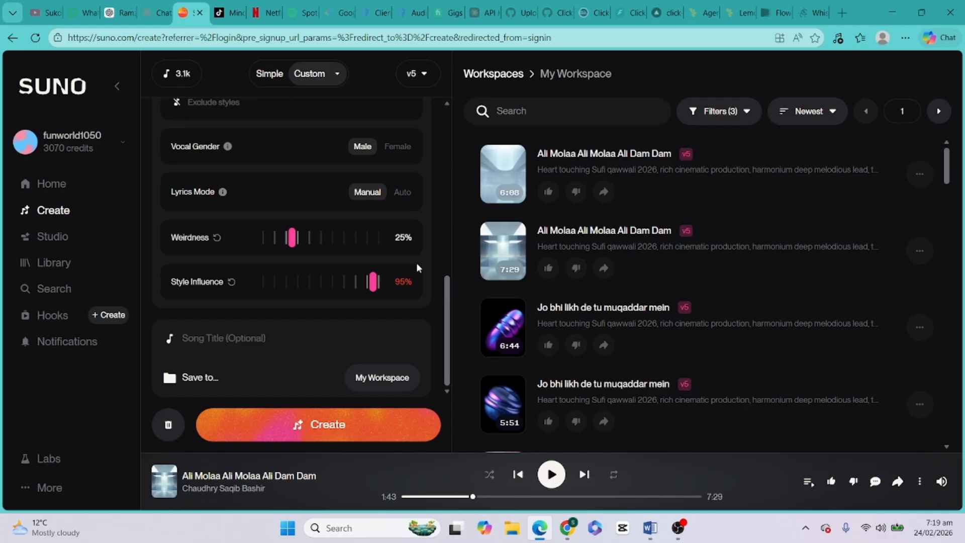
Review the Audio, Persona and Inspo options, the naat lyrics and the full Styles prompt before generating.
{"action": "scroll", "coordinate": [396, 263], "scroll_direction": "up", "scroll_amount": 3}
{"action": "scroll", "coordinate": [397, 262], "scroll_direction": "up", "scroll_amount": 6}
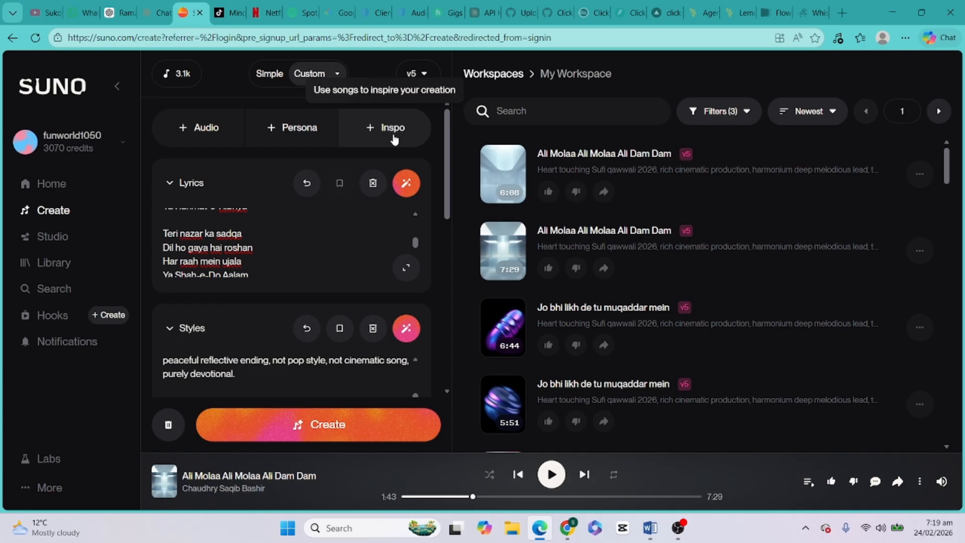
{"action": "scroll", "coordinate": [245, 285], "scroll_direction": "down", "scroll_amount": 3}
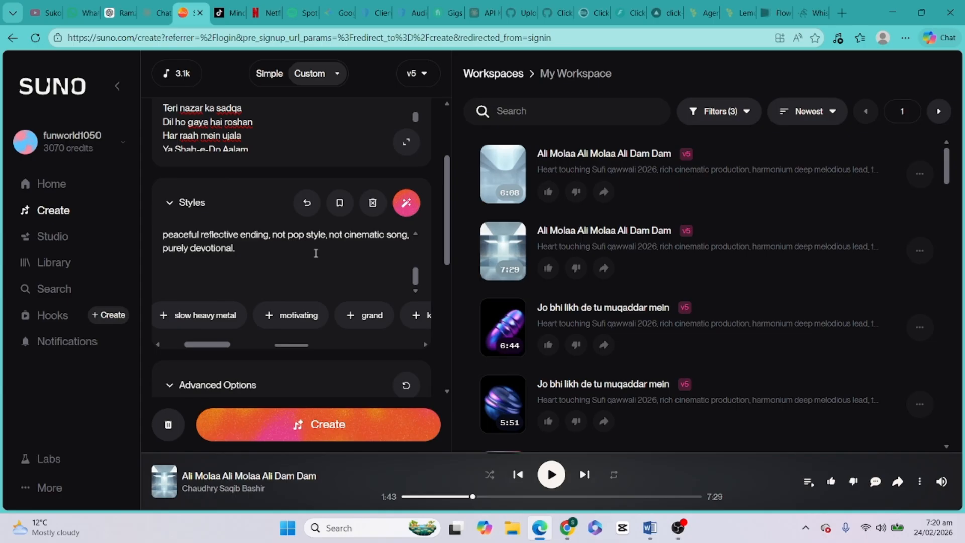
{"action": "scroll", "coordinate": [306, 269], "scroll_direction": "down", "scroll_amount": 5}
{"action": "scroll", "coordinate": [312, 274], "scroll_direction": "up", "scroll_amount": 8}
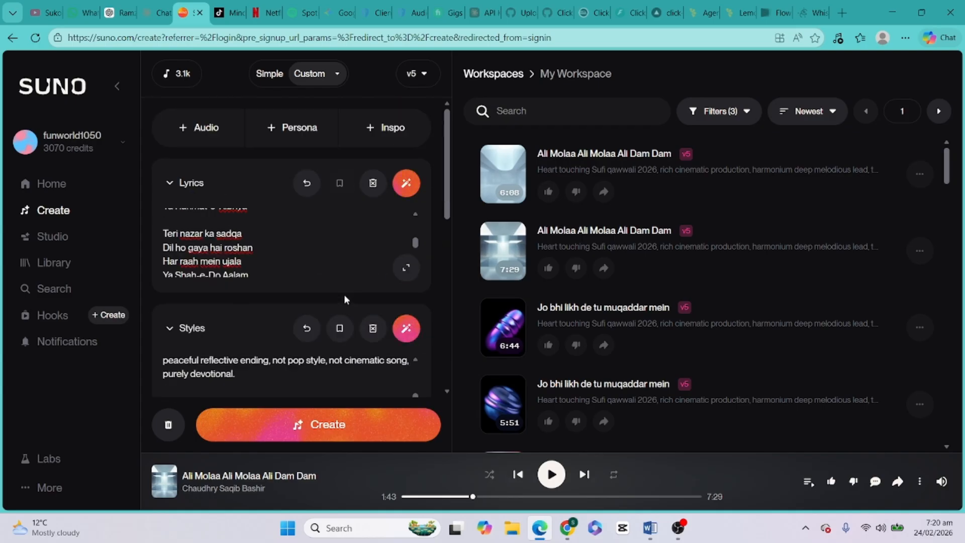
{"action": "scroll", "coordinate": [183, 259], "scroll_direction": "down", "scroll_amount": 1}
{"action": "scroll", "coordinate": [269, 330], "scroll_direction": "down", "scroll_amount": 3}
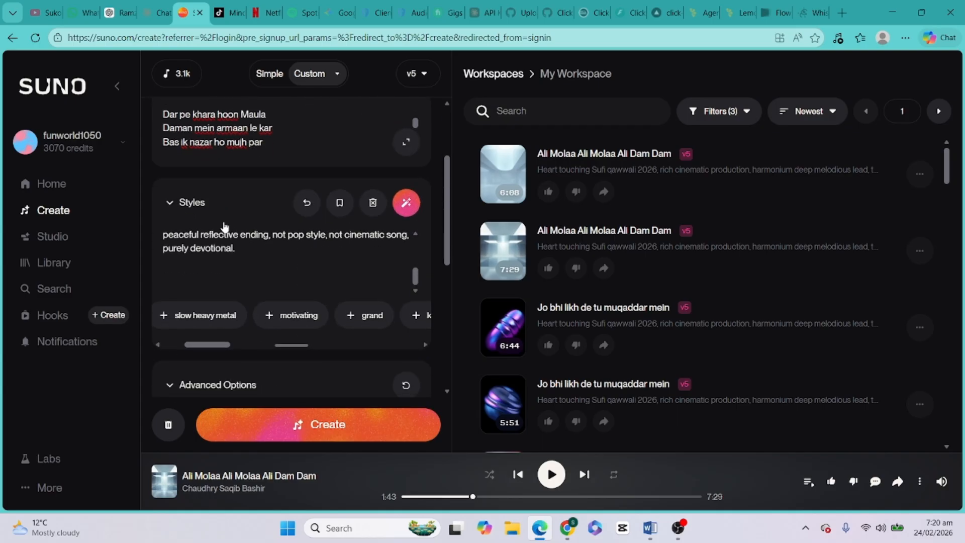
{"action": "scroll", "coordinate": [261, 267], "scroll_direction": "up", "scroll_amount": 4}
{"action": "scroll", "coordinate": [261, 267], "scroll_direction": "down", "scroll_amount": 3}
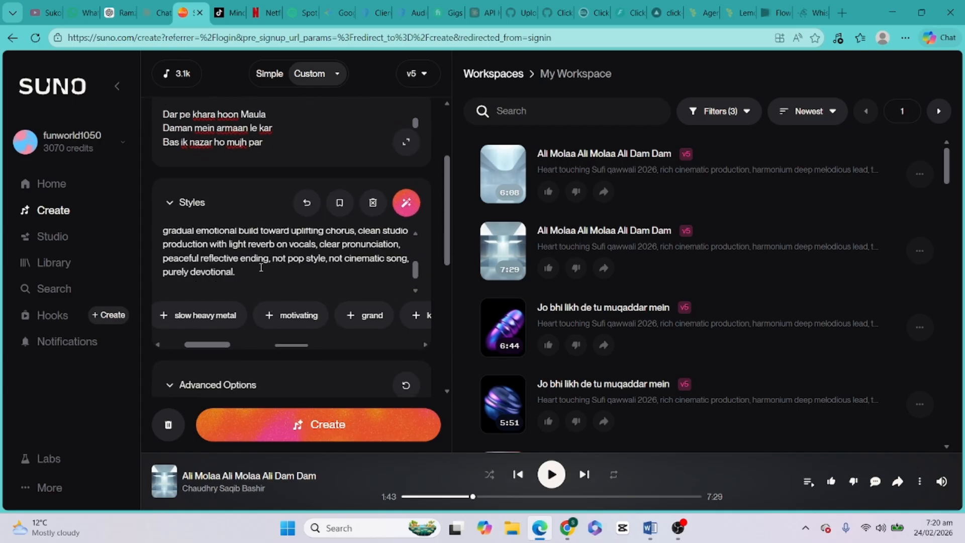
Check the advanced options and generate the naat from the entered lyrics, styles and settings.
{"action": "scroll", "coordinate": [256, 261], "scroll_direction": "down", "scroll_amount": 6}
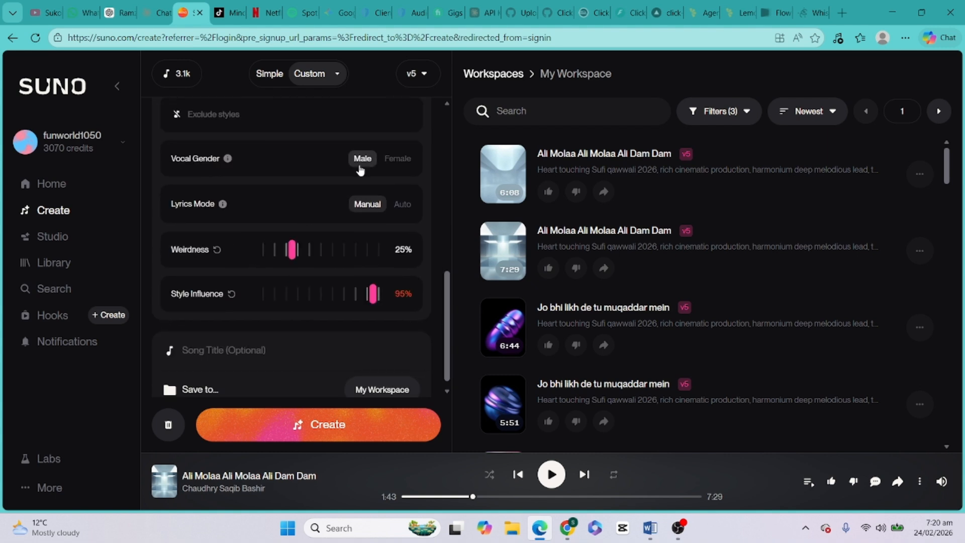
{"action": "left_click", "coordinate": [334, 426]}
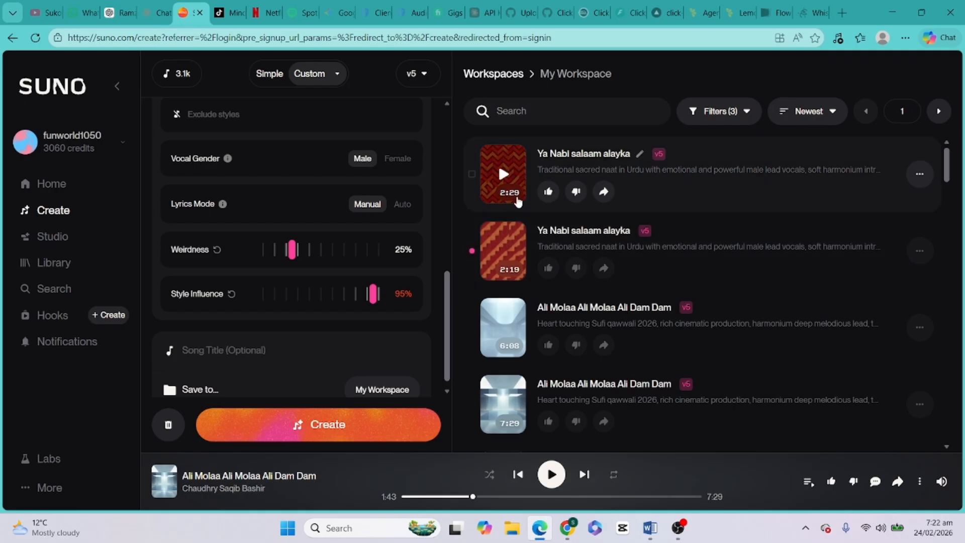
Read back through the Lyrics and Styles text used for the newly generated naat songs.
{"action": "scroll", "coordinate": [312, 247], "scroll_direction": "up", "scroll_amount": 8}
{"action": "scroll", "coordinate": [312, 247], "scroll_direction": "up", "scroll_amount": 2}
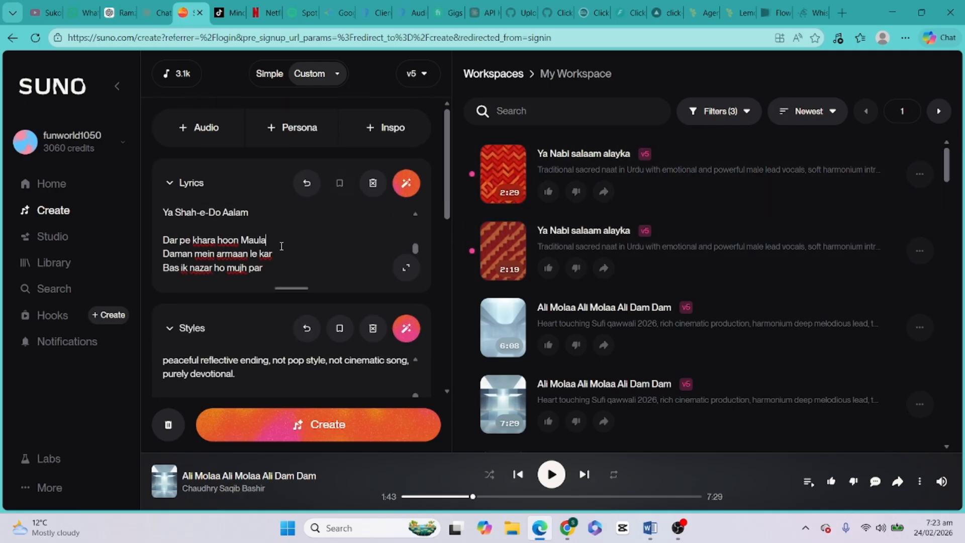
{"action": "scroll", "coordinate": [282, 246], "scroll_direction": "up", "scroll_amount": 4}
{"action": "scroll", "coordinate": [282, 246], "scroll_direction": "down", "scroll_amount": 4}
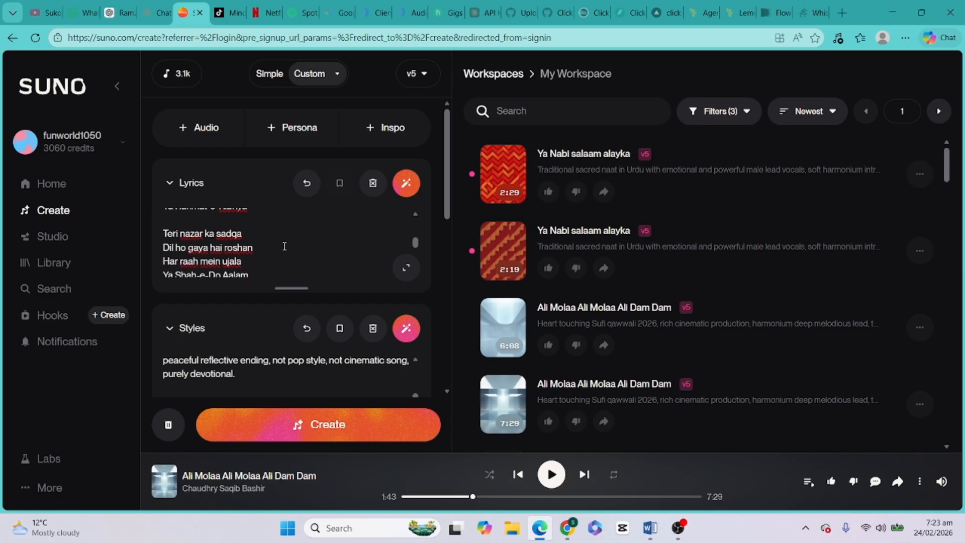
{"action": "scroll", "coordinate": [258, 356], "scroll_direction": "down", "scroll_amount": 5}
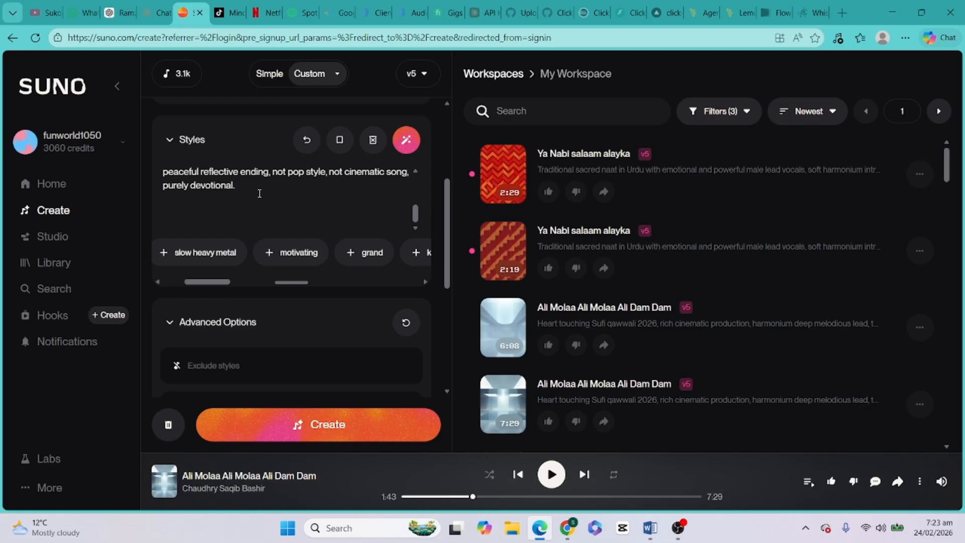
{"action": "scroll", "coordinate": [260, 193], "scroll_direction": "up", "scroll_amount": 8}
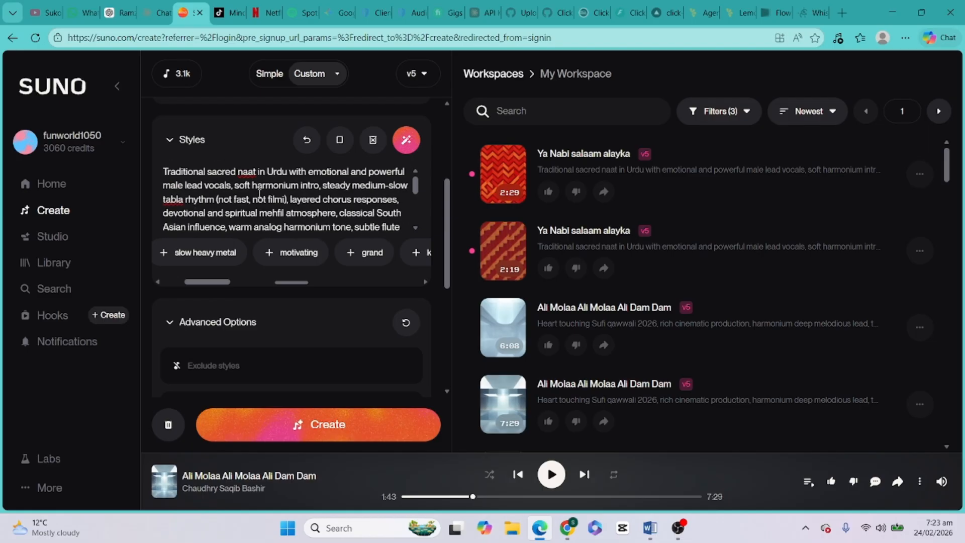
{"action": "scroll", "coordinate": [284, 267], "scroll_direction": "down", "scroll_amount": 2}
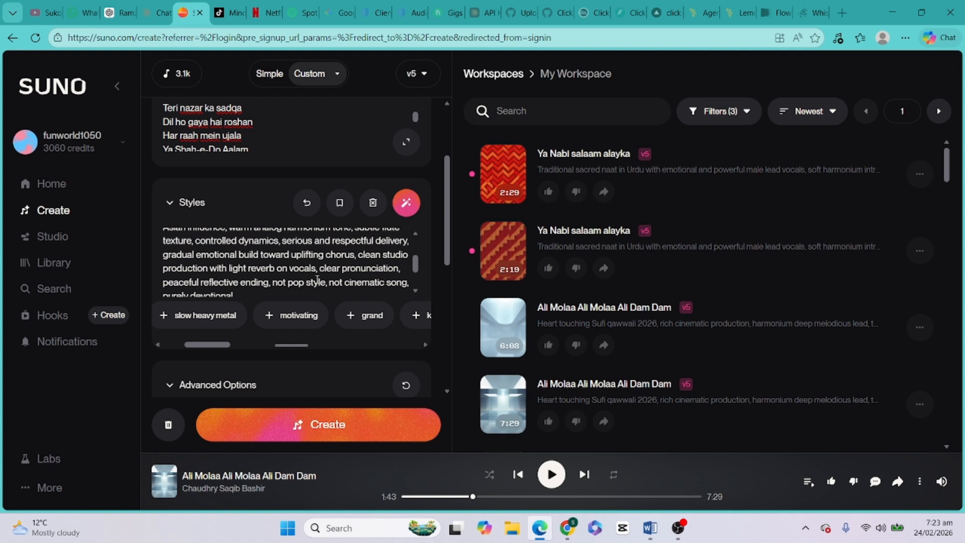
Recheck the lyrics and styles text, and sample the 2:29 version of Ya Nabi salaam alayka from further in, pausing at 0:29.
{"action": "scroll", "coordinate": [318, 277], "scroll_direction": "down", "scroll_amount": 2}
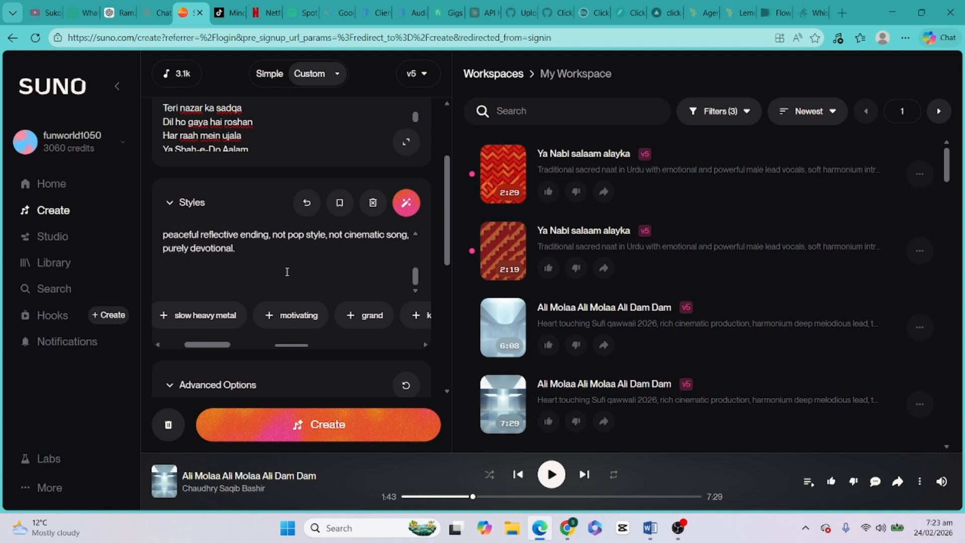
{"action": "scroll", "coordinate": [297, 132], "scroll_direction": "up", "scroll_amount": 8}
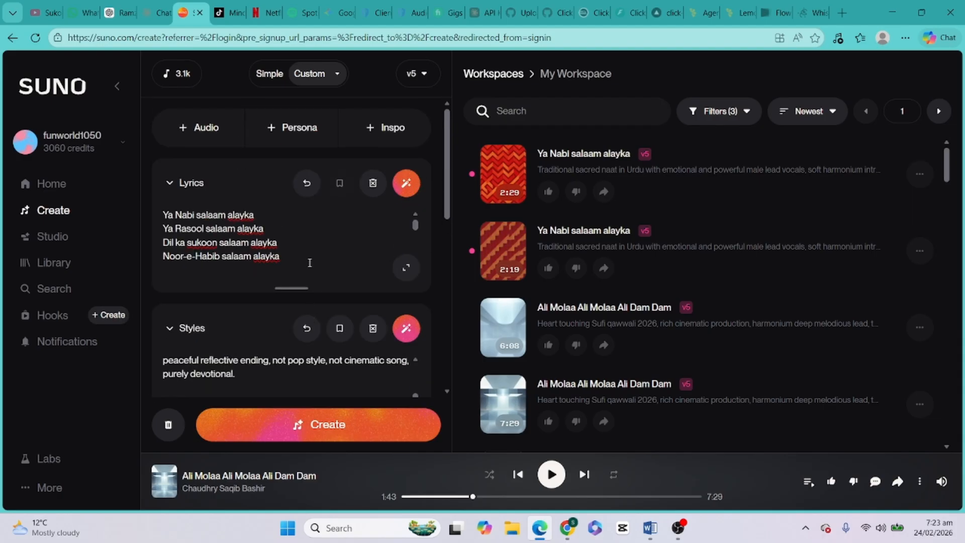
{"action": "scroll", "coordinate": [309, 263], "scroll_direction": "down", "scroll_amount": 5}
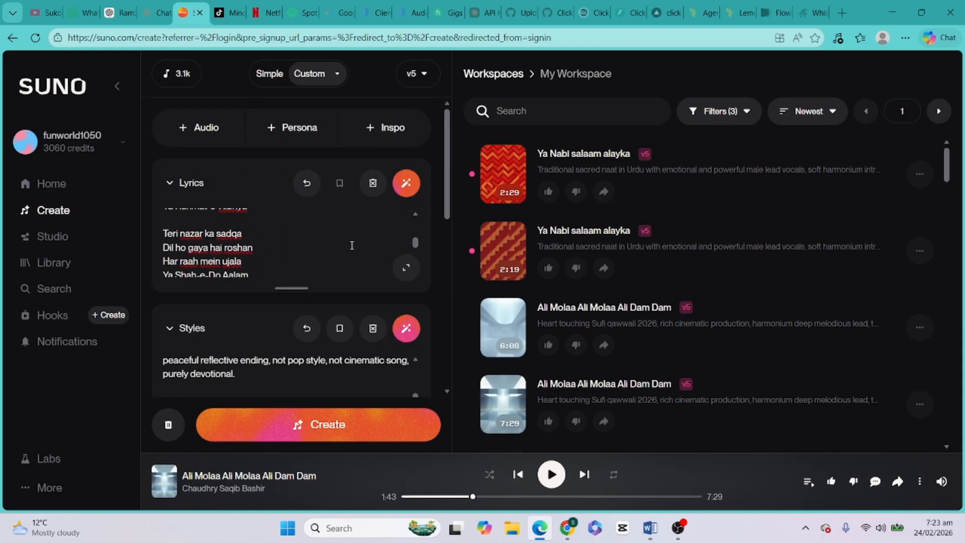
{"action": "scroll", "coordinate": [357, 287], "scroll_direction": "down", "scroll_amount": 4}
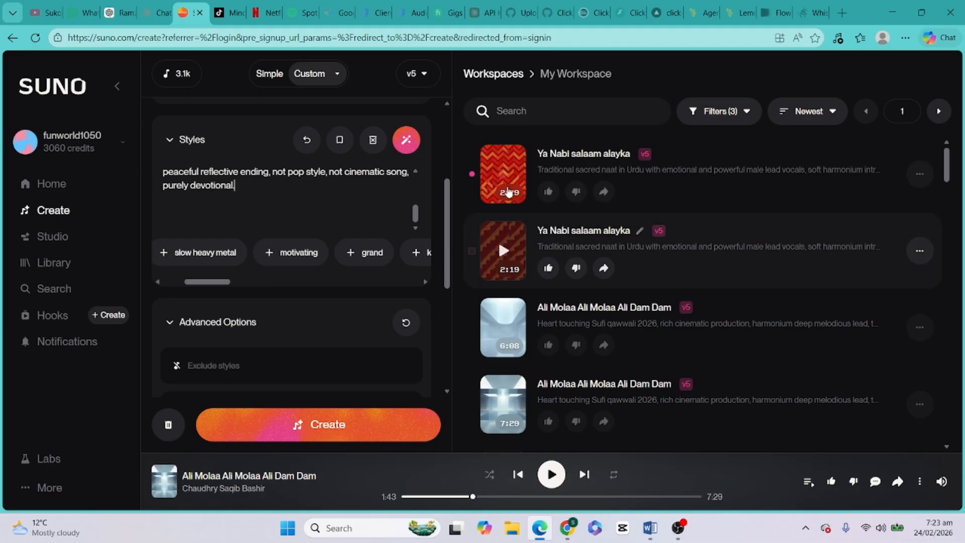
{"action": "mouse_move", "coordinate": [503, 176]}
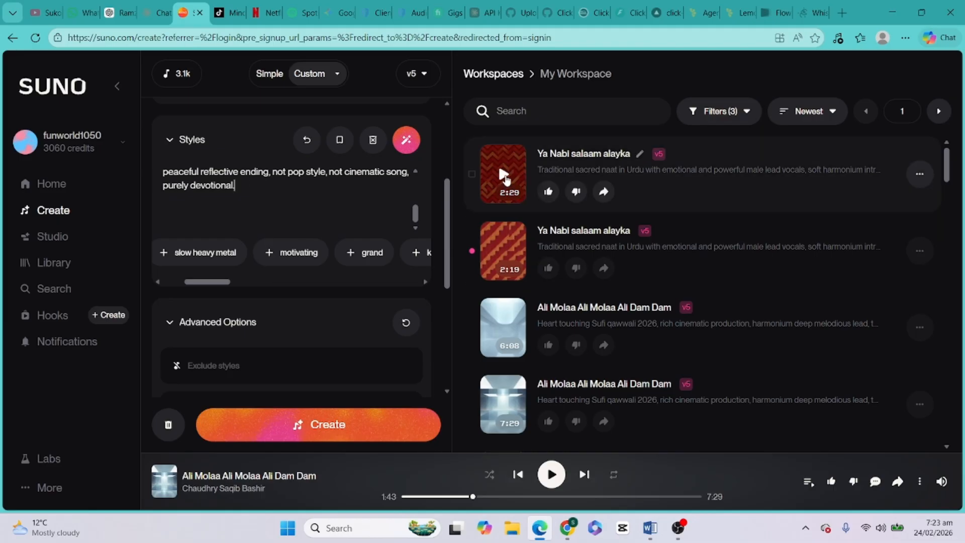
{"action": "left_click", "coordinate": [503, 175]}
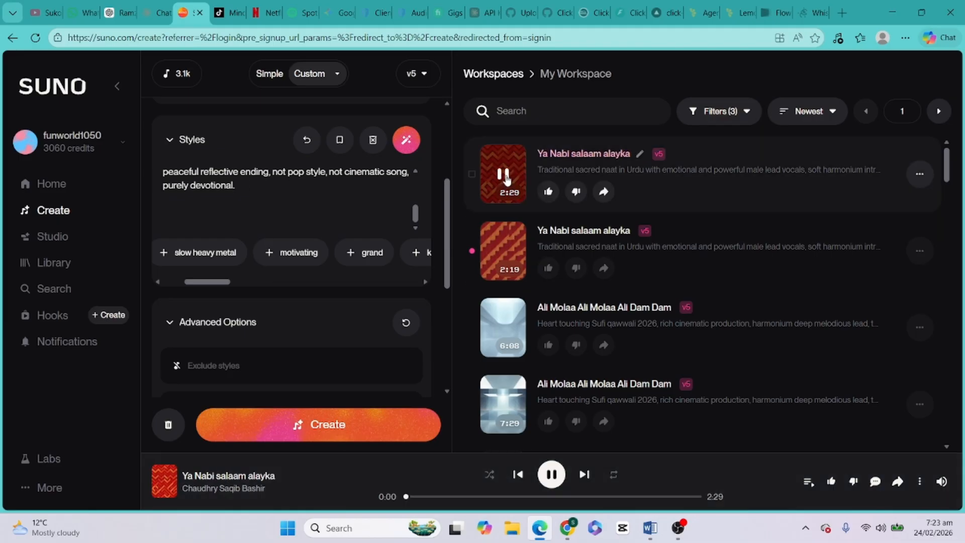
{"action": "left_click", "coordinate": [452, 497]}
{"action": "left_click", "coordinate": [552, 475]}
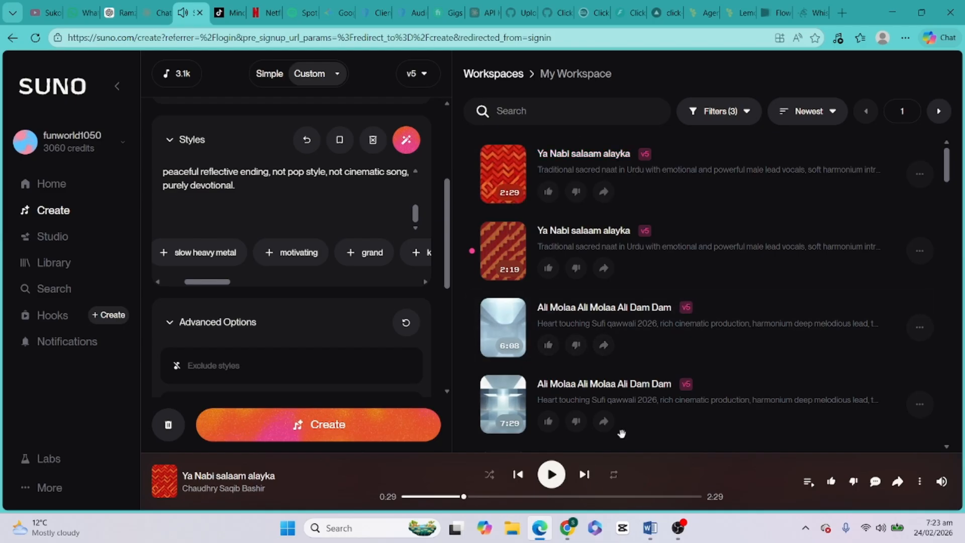
Sample the 2:19 version of Ya Nabi salaam alayka from further into the song, pausing it at 0:31.
{"action": "left_click", "coordinate": [505, 250]}
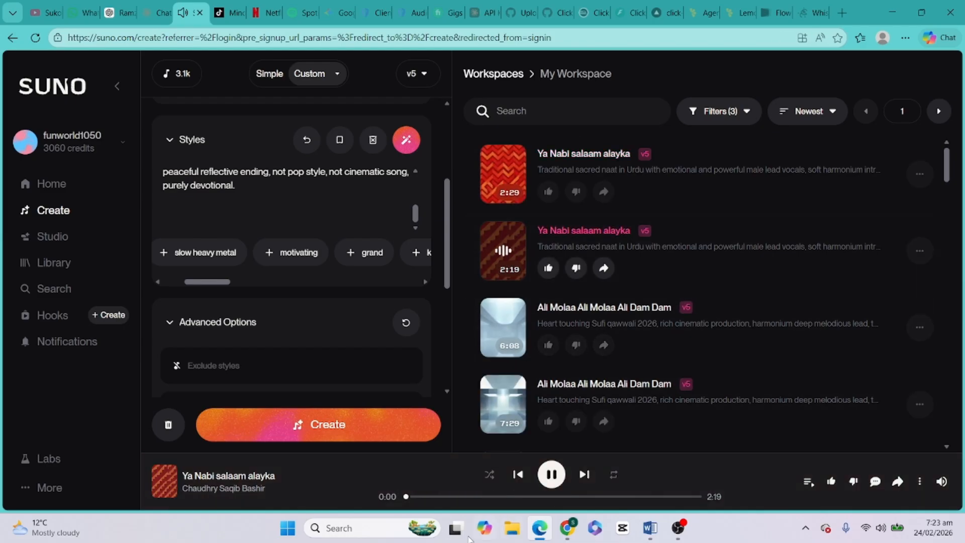
{"action": "left_click", "coordinate": [436, 497]}
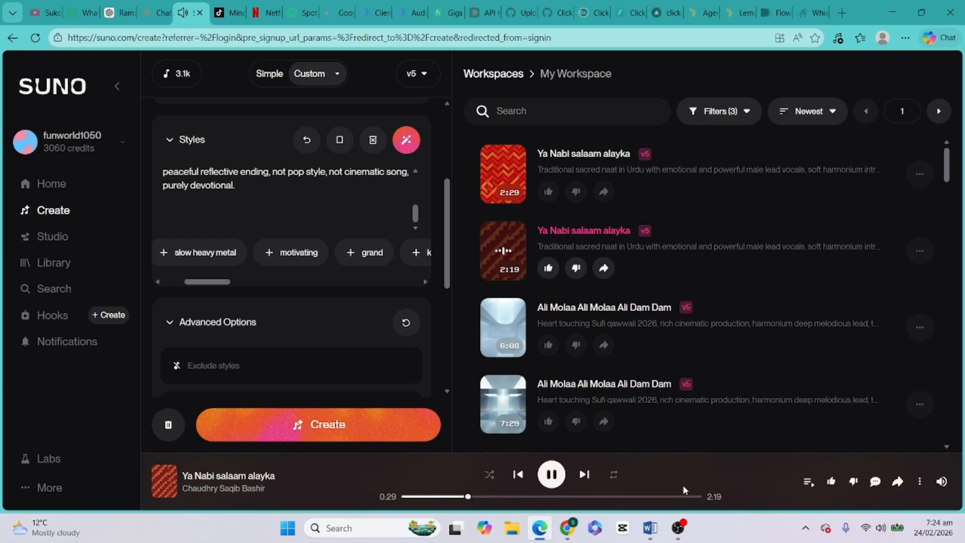
{"action": "left_click", "coordinate": [555, 480]}
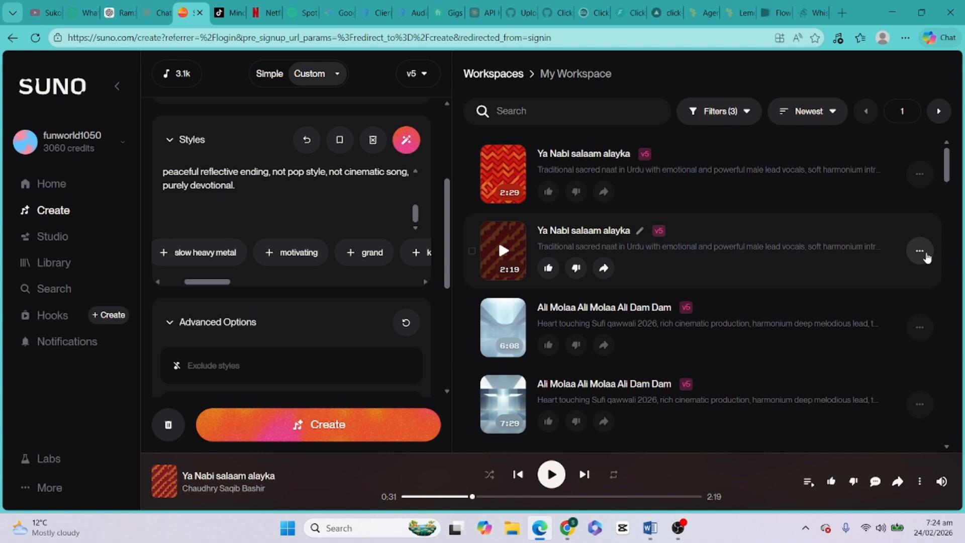
Review the song options for the 2:19 version of Ya Nabi salaam alayka and download it as WAV audio.
{"action": "left_click", "coordinate": [922, 254]}
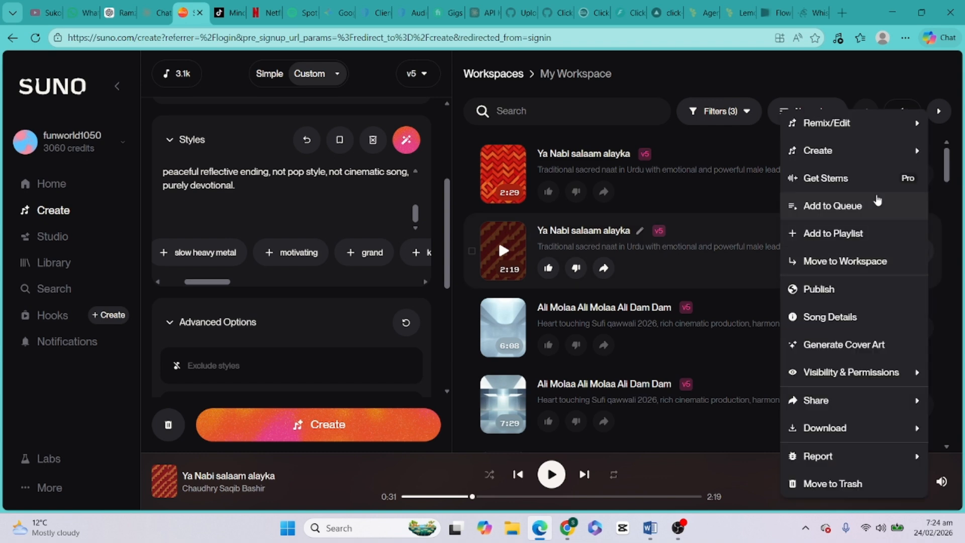
{"action": "mouse_move", "coordinate": [841, 129]}
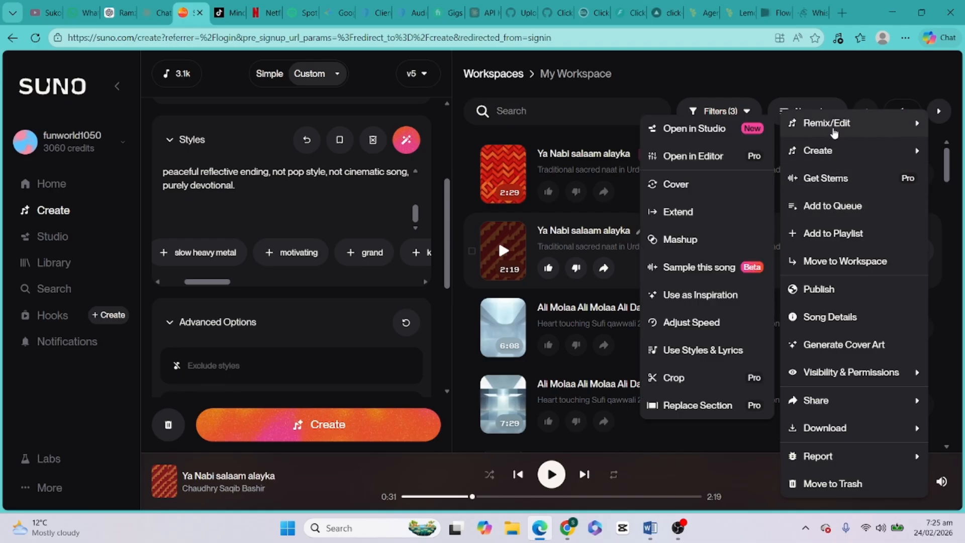
{"action": "mouse_move", "coordinate": [833, 153]}
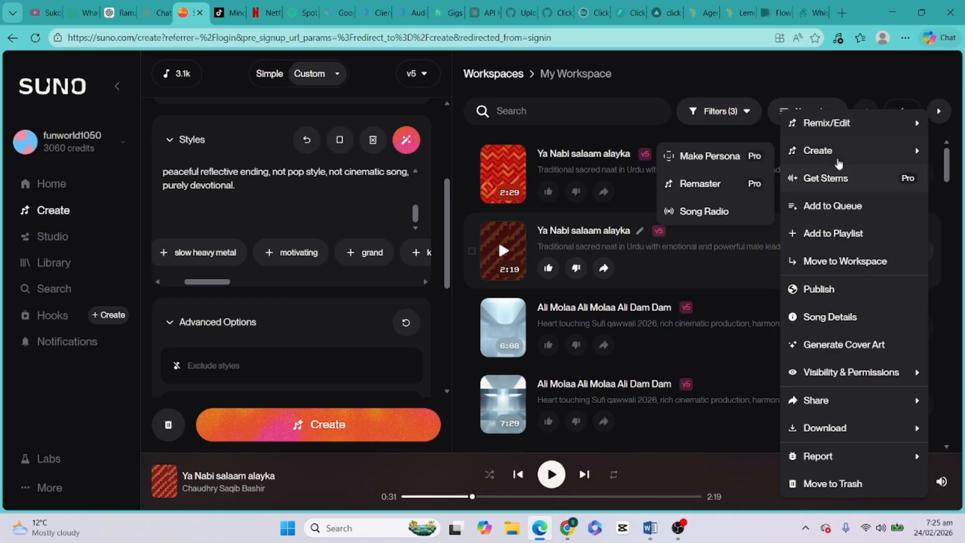
{"action": "mouse_move", "coordinate": [841, 397]}
{"action": "mouse_move", "coordinate": [842, 438]}
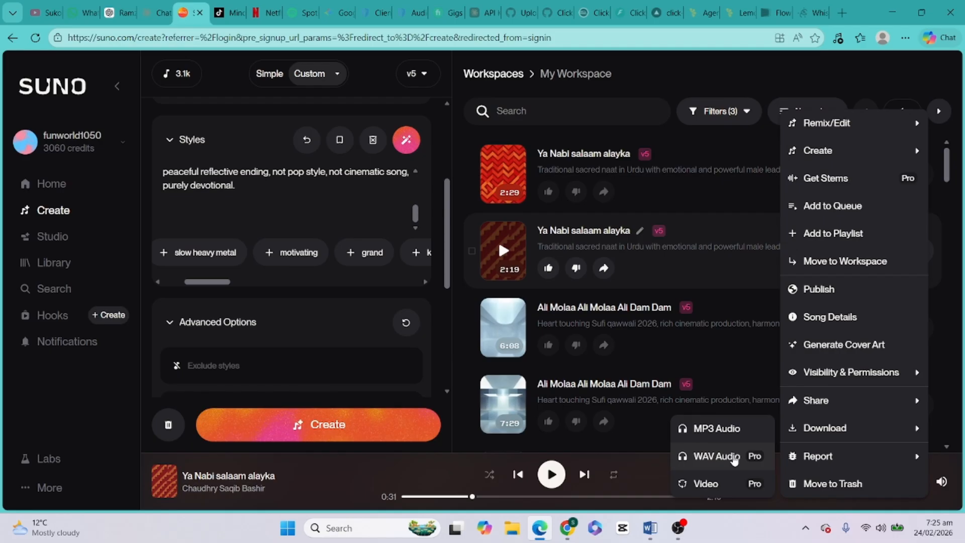
{"action": "left_click", "coordinate": [734, 457]}
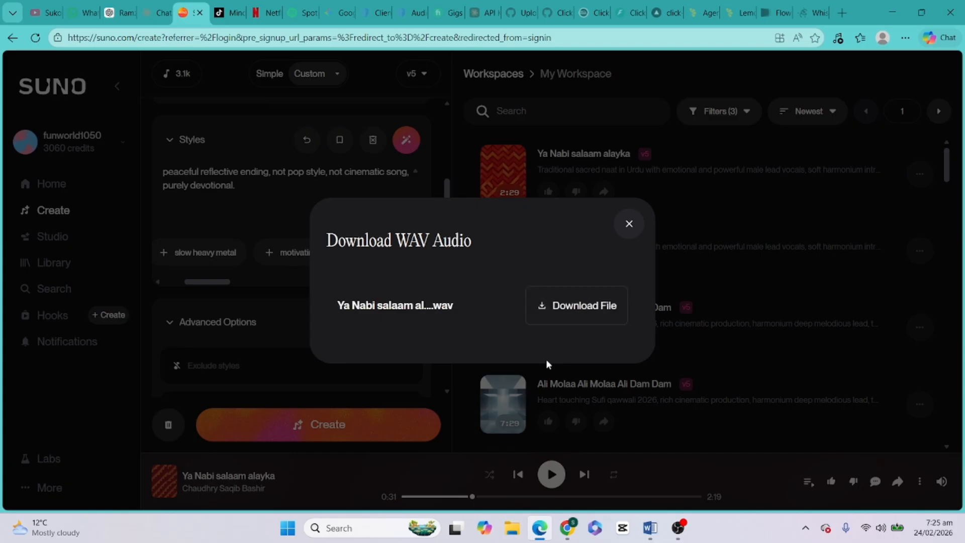
{"action": "left_click", "coordinate": [583, 306]}
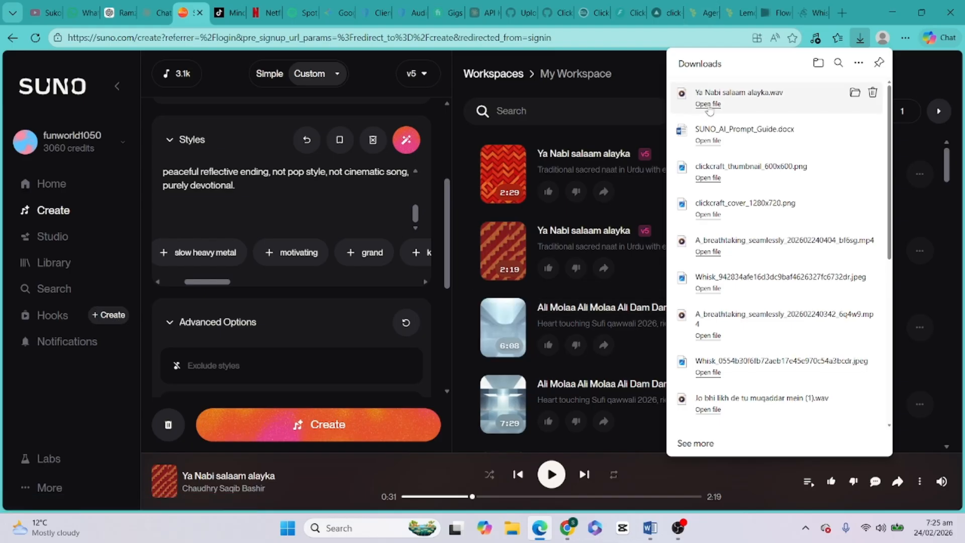
Open the downloaded Ya Nabi salaam alayka.wav, sample it at several points up to about 1:07, and close Media Player.
{"action": "left_click", "coordinate": [708, 104]}
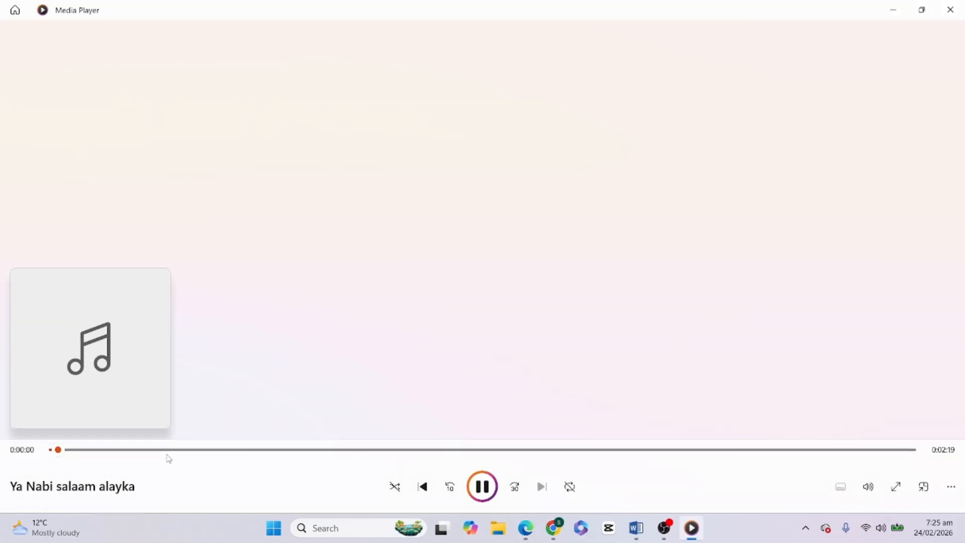
{"action": "left_click", "coordinate": [185, 452]}
{"action": "left_click", "coordinate": [321, 451]}
{"action": "left_click", "coordinate": [470, 451]}
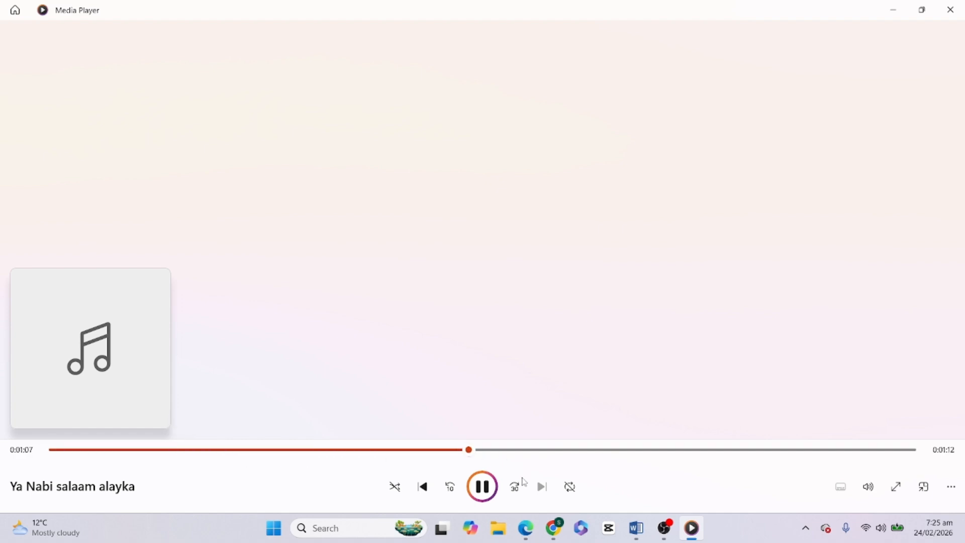
{"action": "left_click", "coordinate": [487, 494]}
{"action": "left_click", "coordinate": [950, 9]}
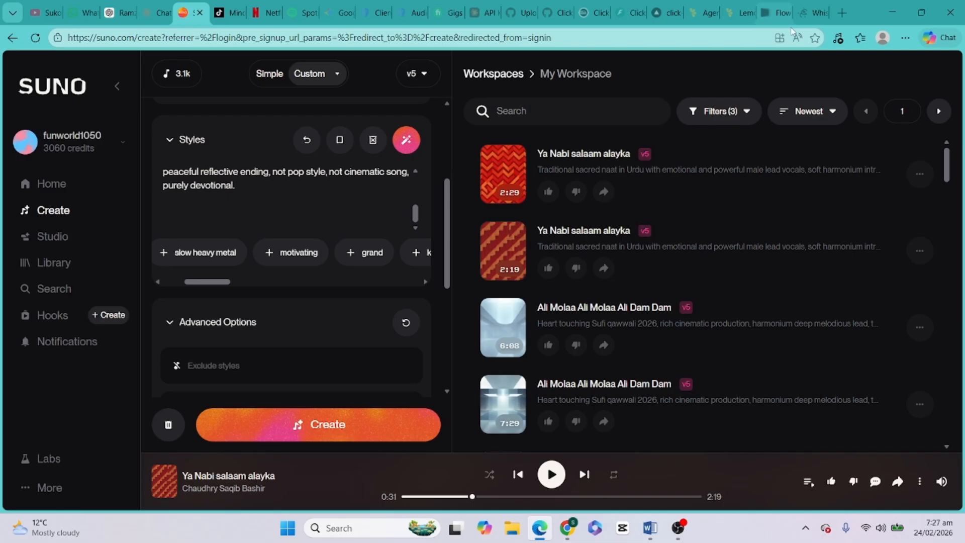
Switch to the Google Flow project, look over the generated whirling dervish video, and return to Suno.
{"action": "left_click", "coordinate": [766, 12]}
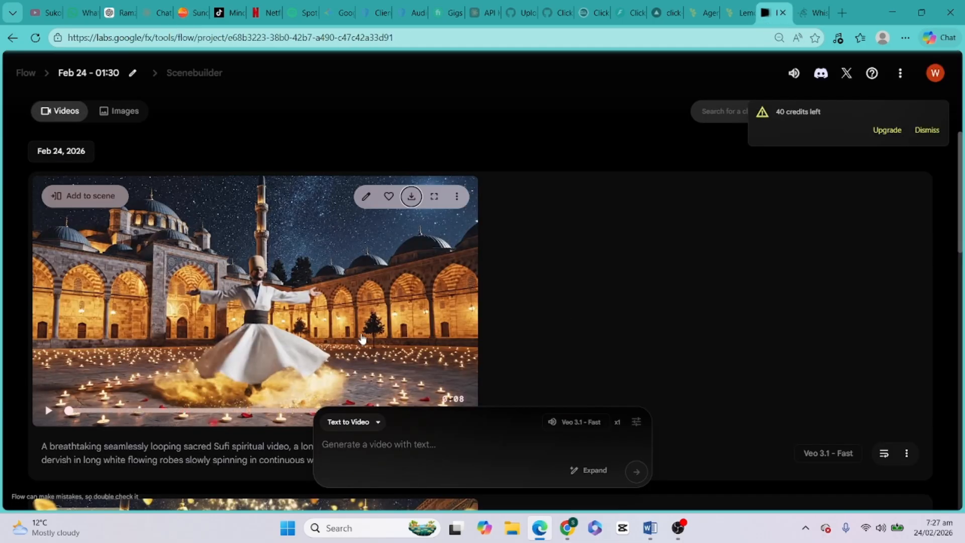
{"action": "scroll", "coordinate": [377, 323], "scroll_direction": "down", "scroll_amount": 2}
{"action": "scroll", "coordinate": [370, 330], "scroll_direction": "up", "scroll_amount": 2}
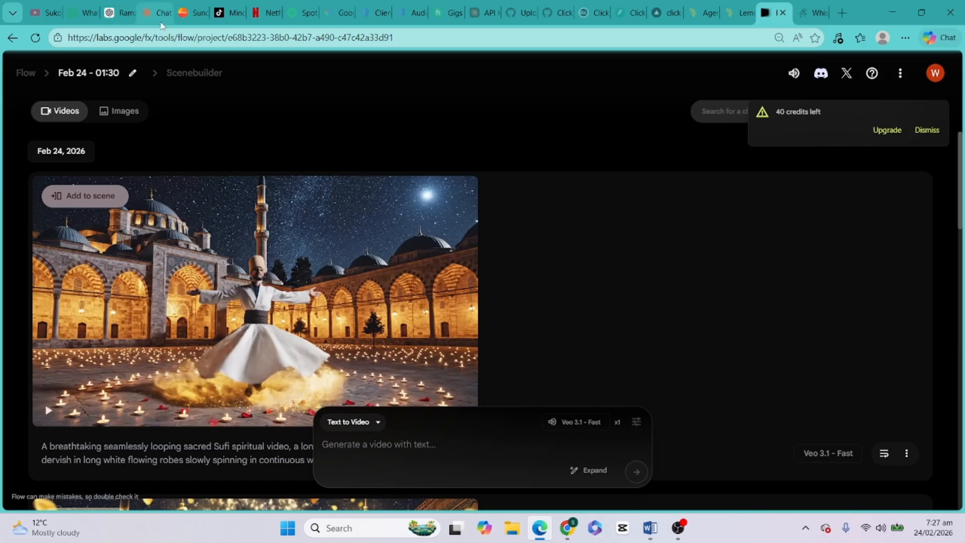
{"action": "left_click", "coordinate": [193, 13]}
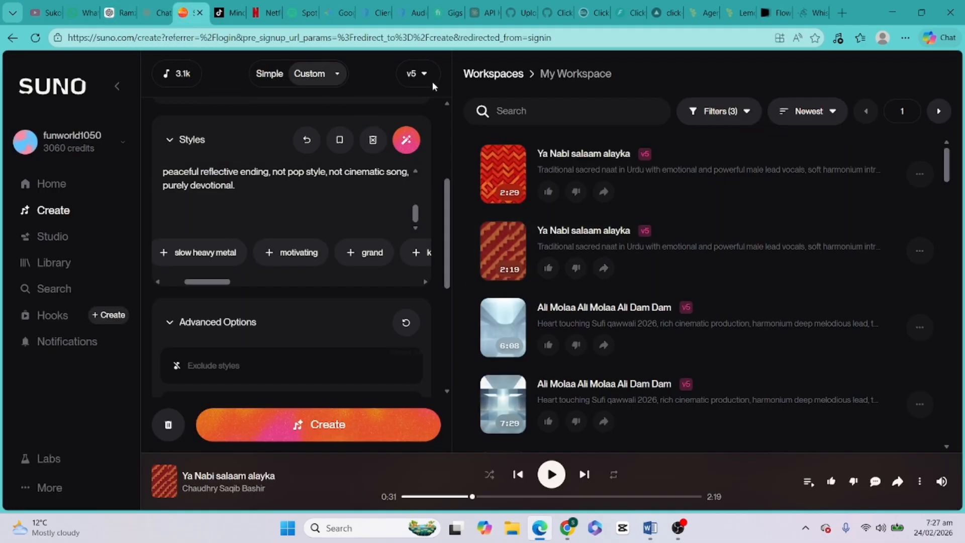